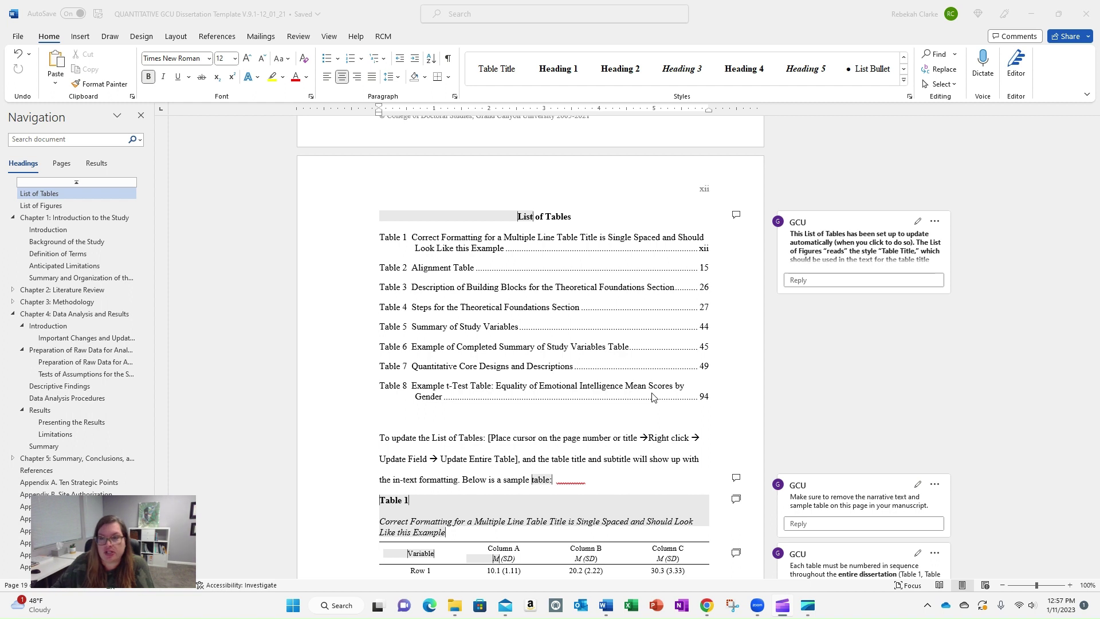
# Narrow the first (Variable) column of sample Table 1 by moving its border left.
pyautogui.scroll(-1, 561, 338)
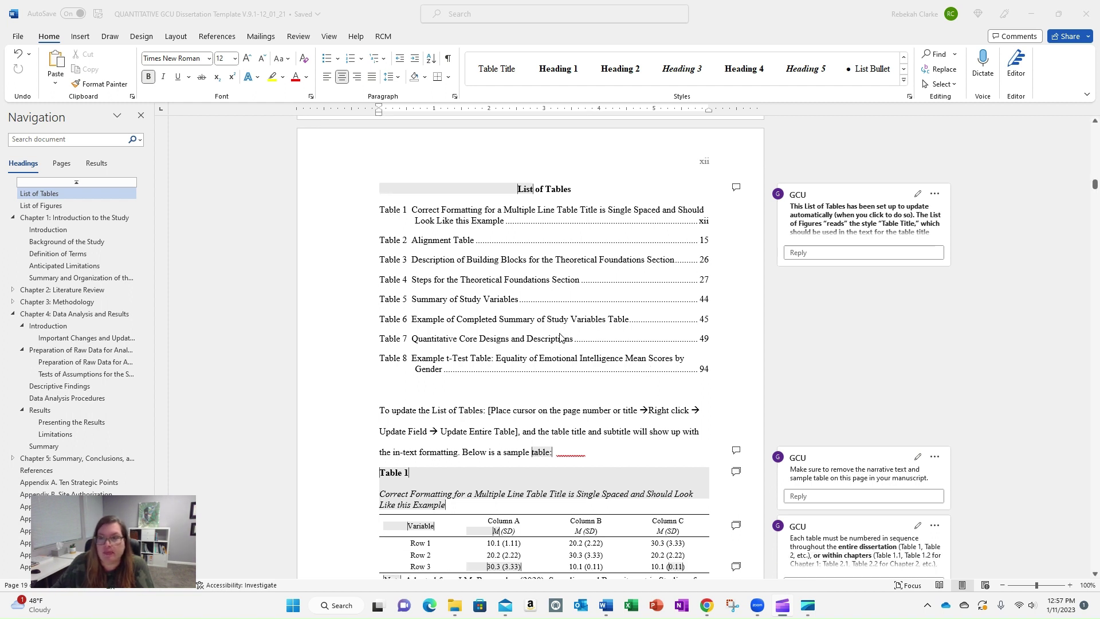
pyautogui.click(832, 214)
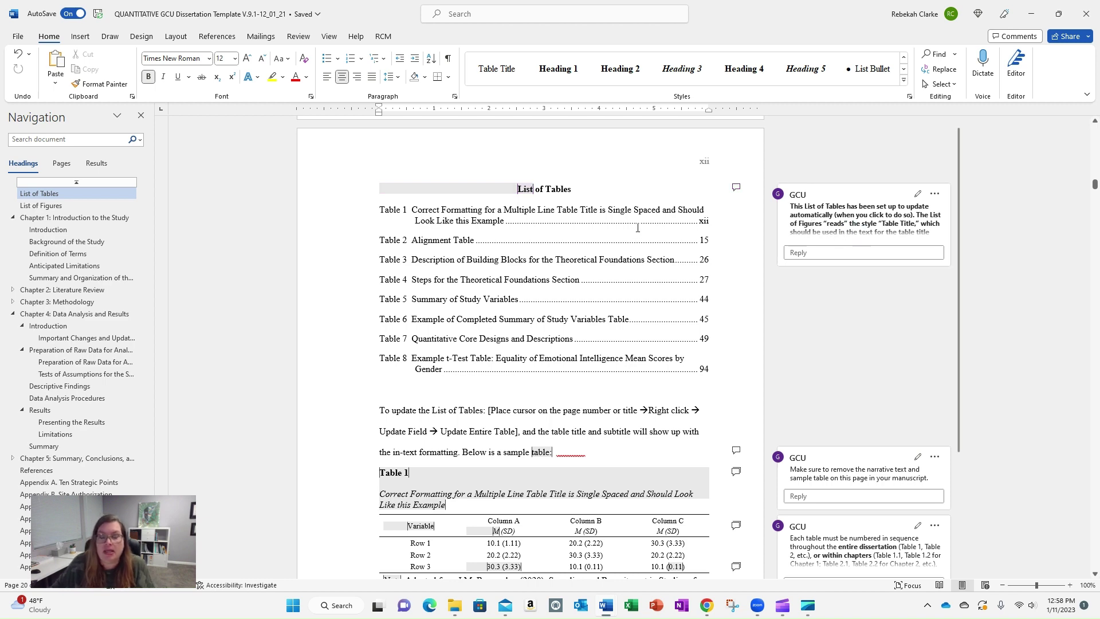
pyautogui.scroll(-3, 633, 289)
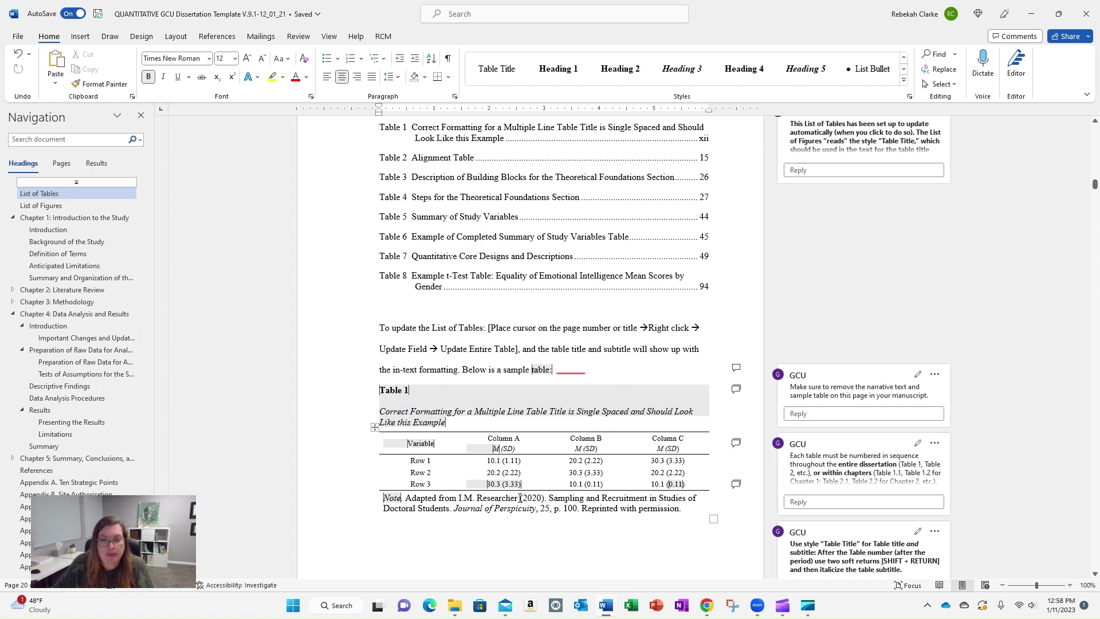
pyautogui.click(431, 416)
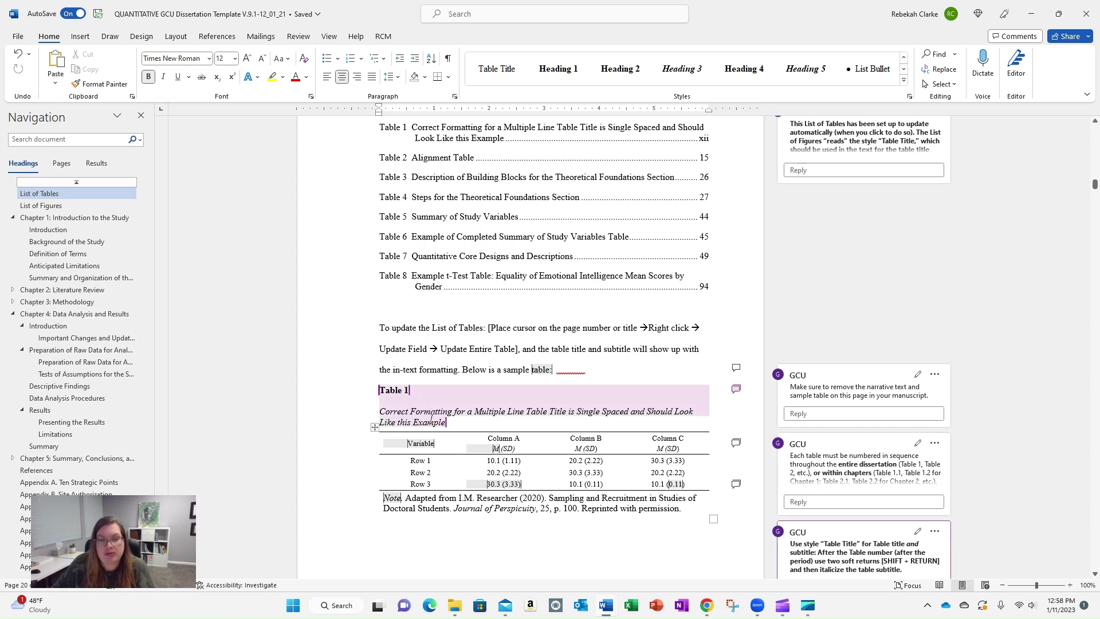
pyautogui.moveTo(430, 416)
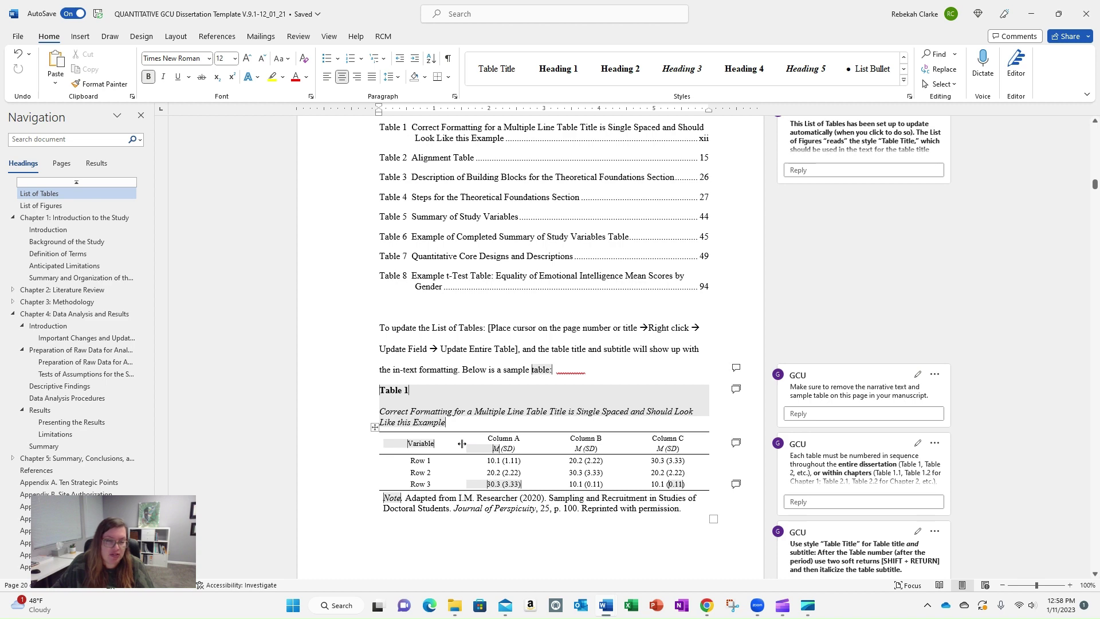
pyautogui.moveTo(462, 443); pyautogui.dragTo(450, 443)
# Jump to the List of Tables section from the Navigation pane.
pyautogui.scroll(20, 458, 435)
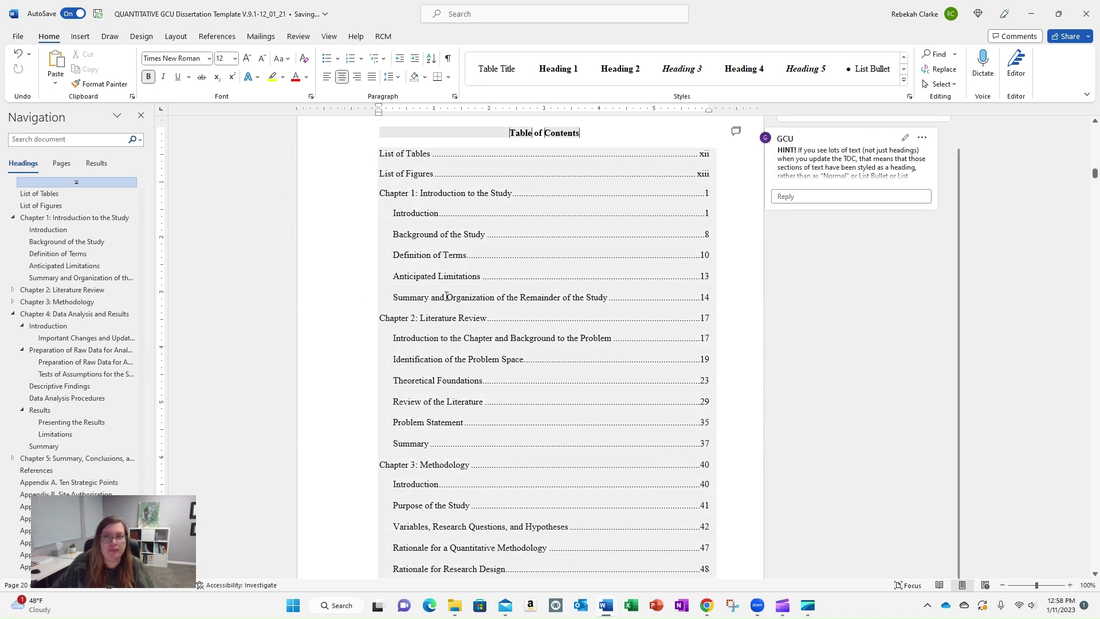
pyautogui.scroll(-15, 447, 296)
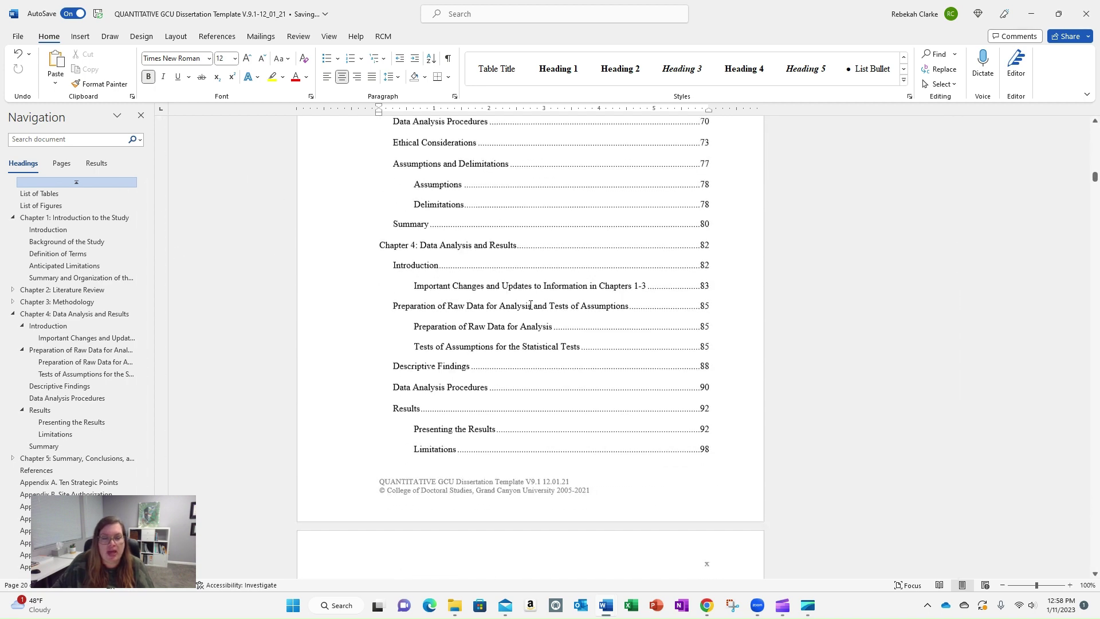
pyautogui.scroll(-8, 531, 306)
pyautogui.click(58, 191)
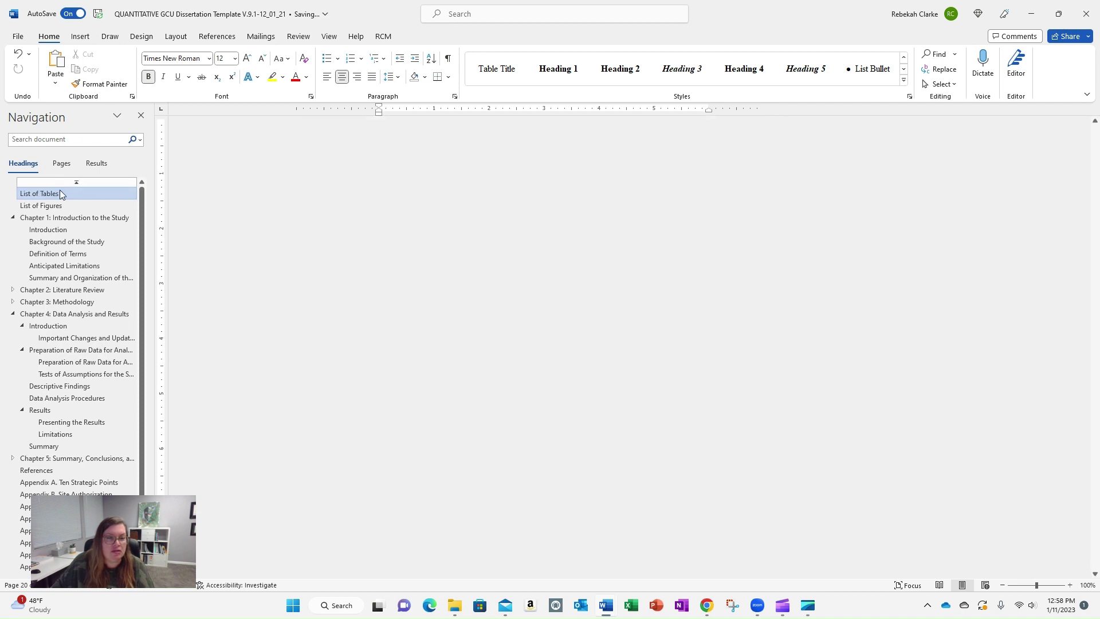
pyautogui.scroll(-3, 454, 316)
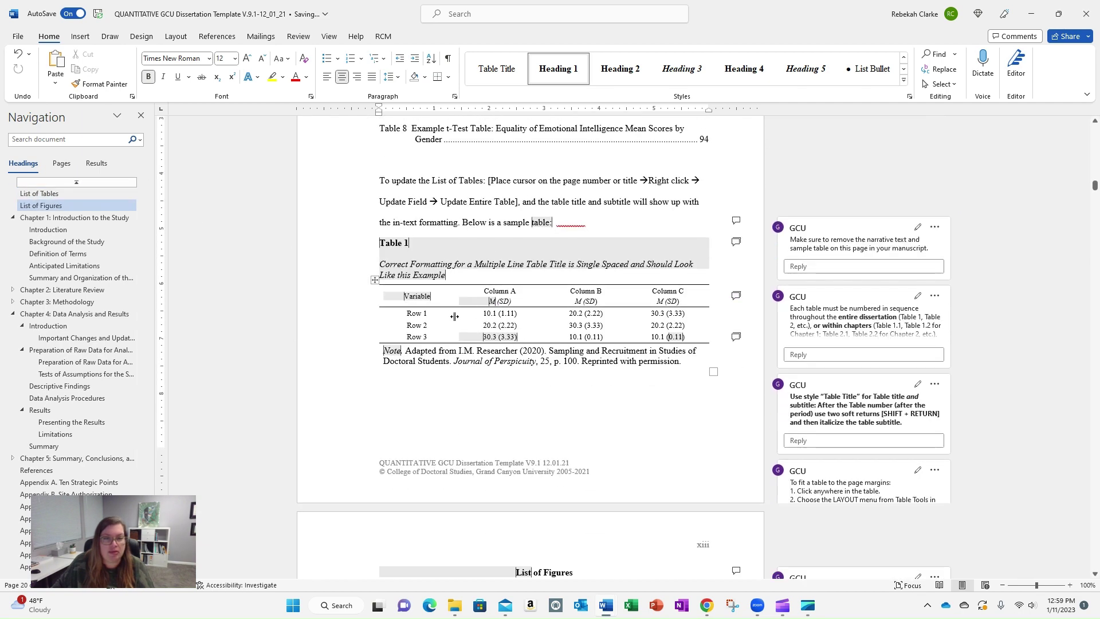
# Style the Row 1–Row 3 cells of Table 1 as Table Text, then view the table-numbering comment.
pyautogui.click(413, 315)
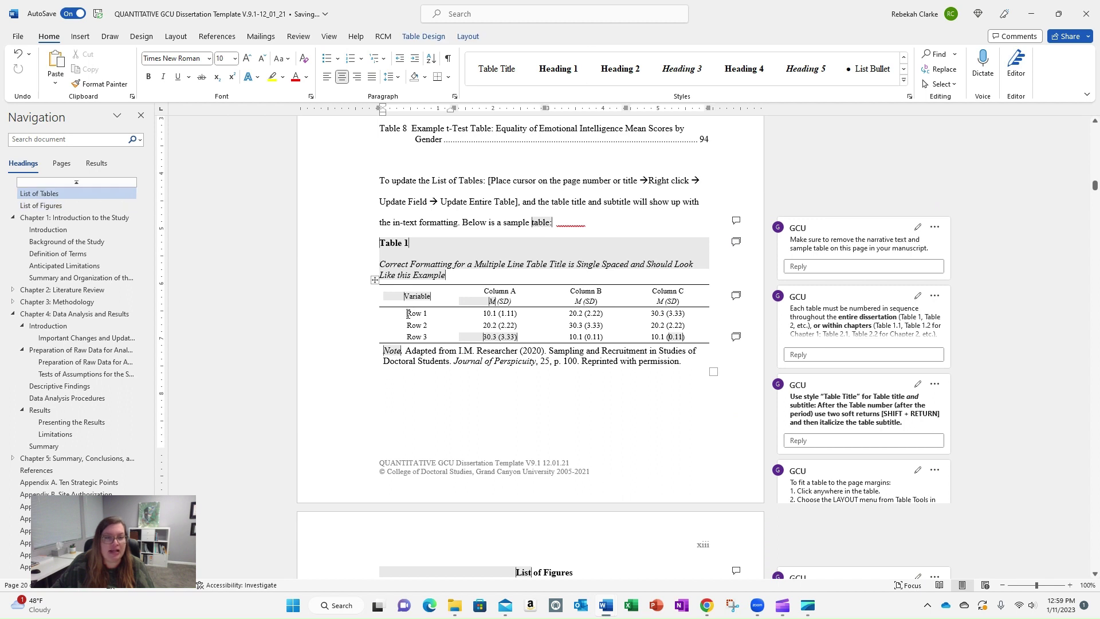
pyautogui.moveTo(407, 314); pyautogui.dragTo(433, 339)
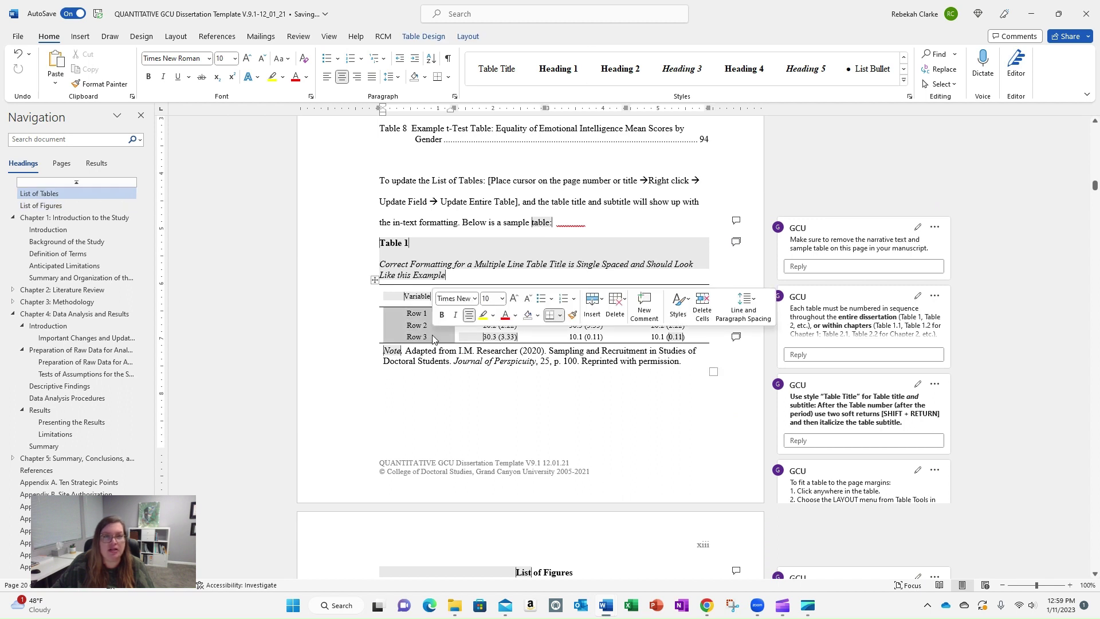
pyautogui.click(904, 71)
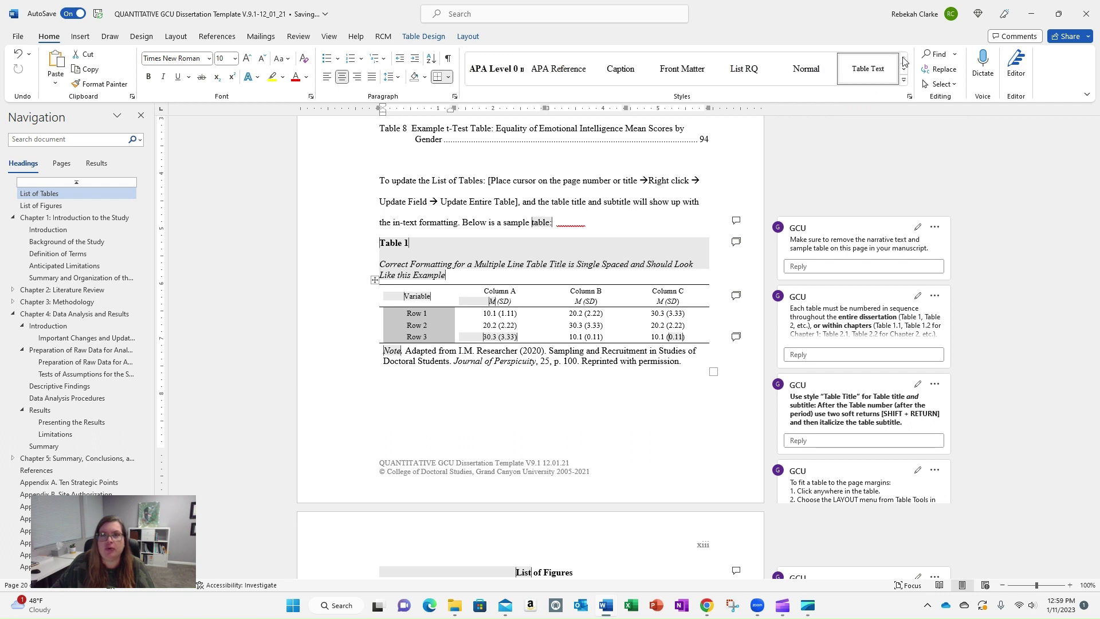
pyautogui.click(875, 80)
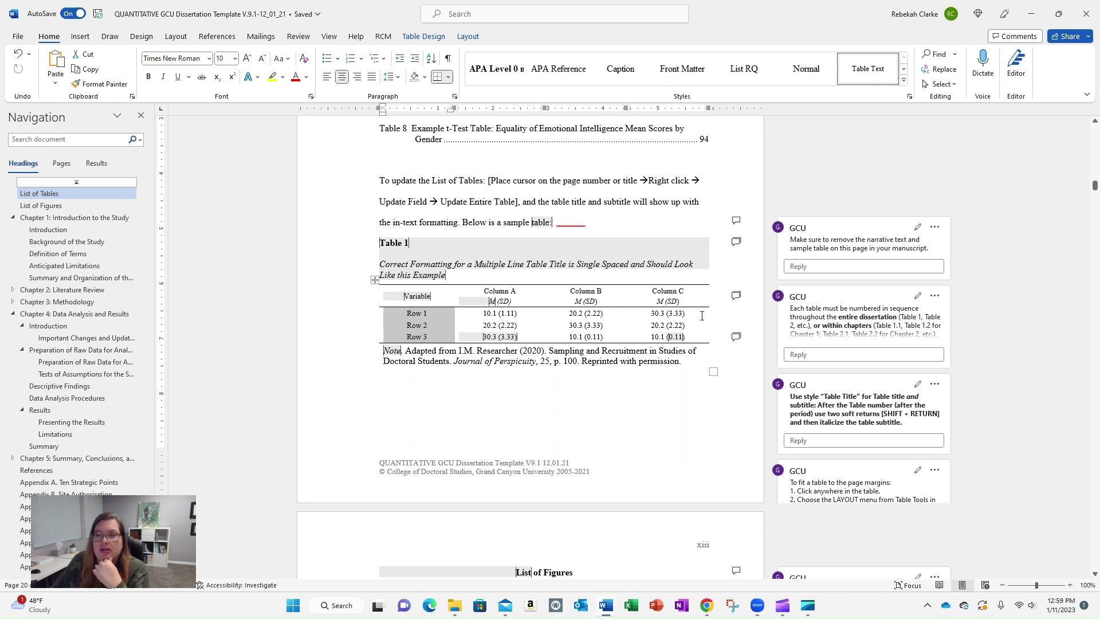
pyautogui.click(854, 314)
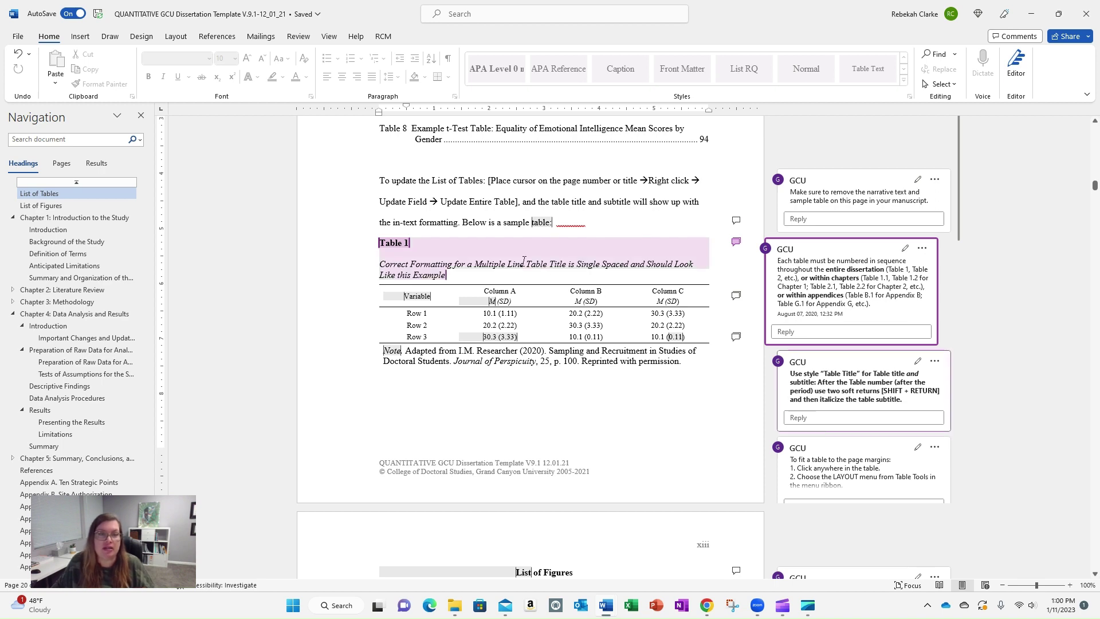
pyautogui.tripleClick(458, 276)
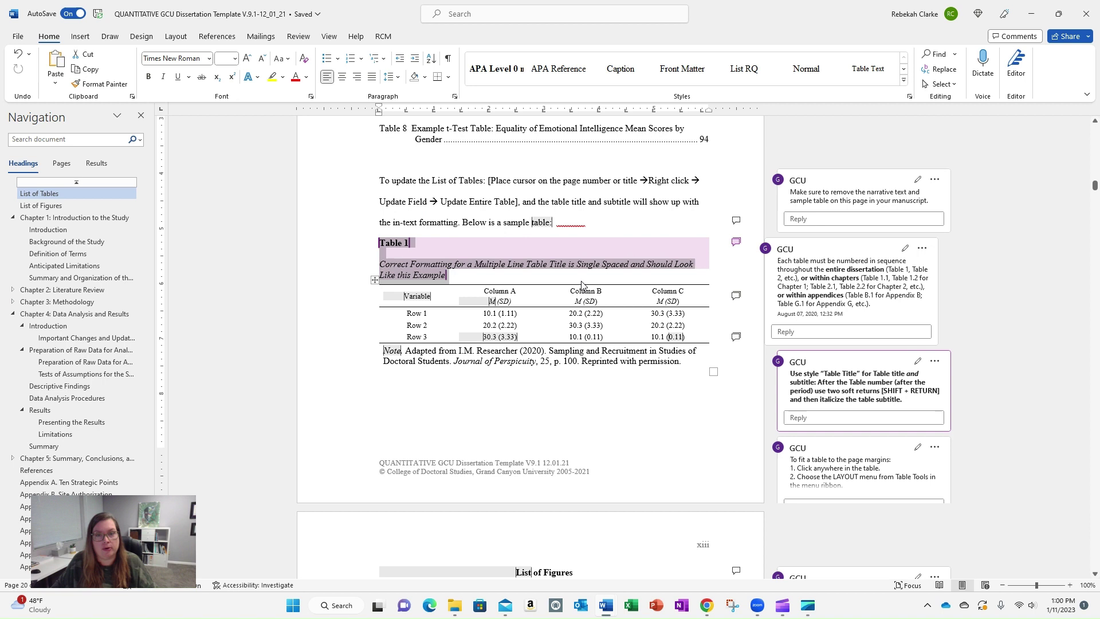
pyautogui.moveTo(562, 285)
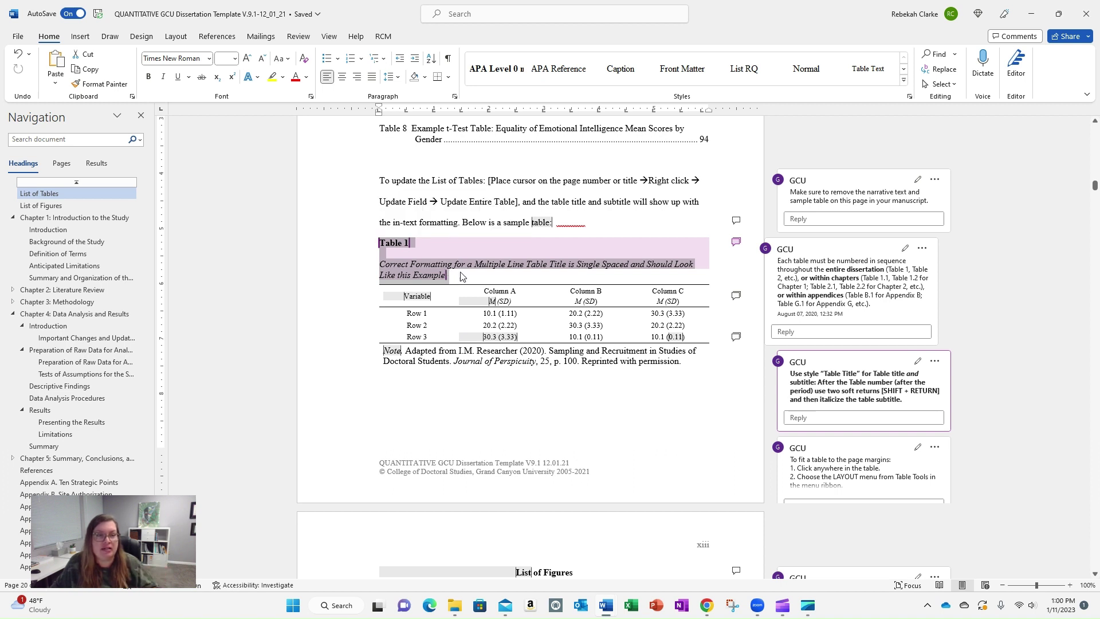
pyautogui.click(382, 243)
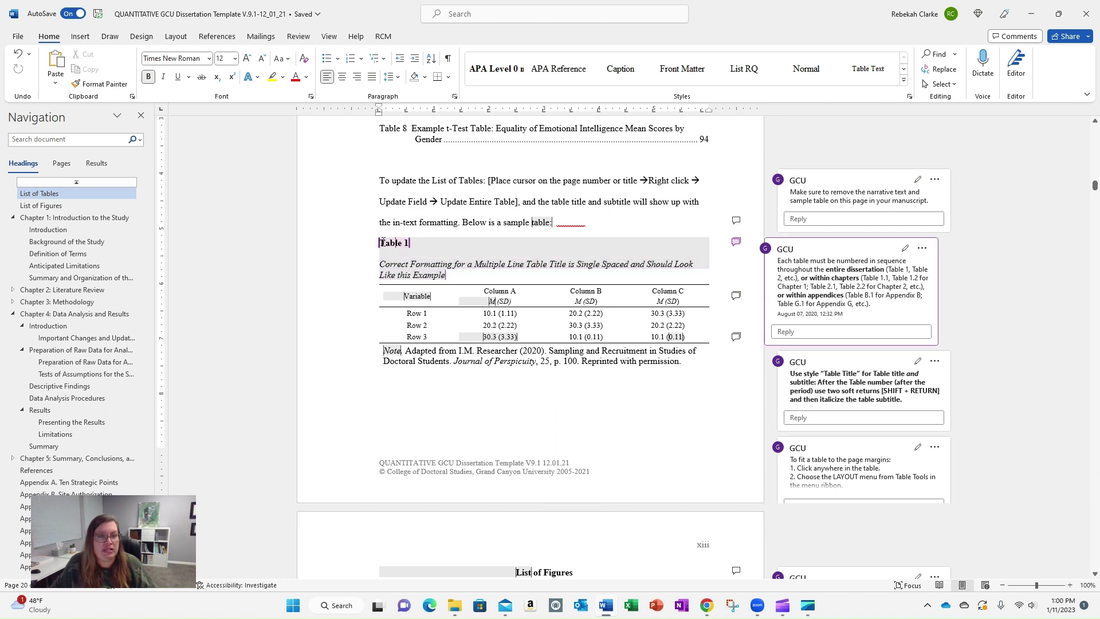
pyautogui.moveTo(382, 243); pyautogui.dragTo(408, 245)
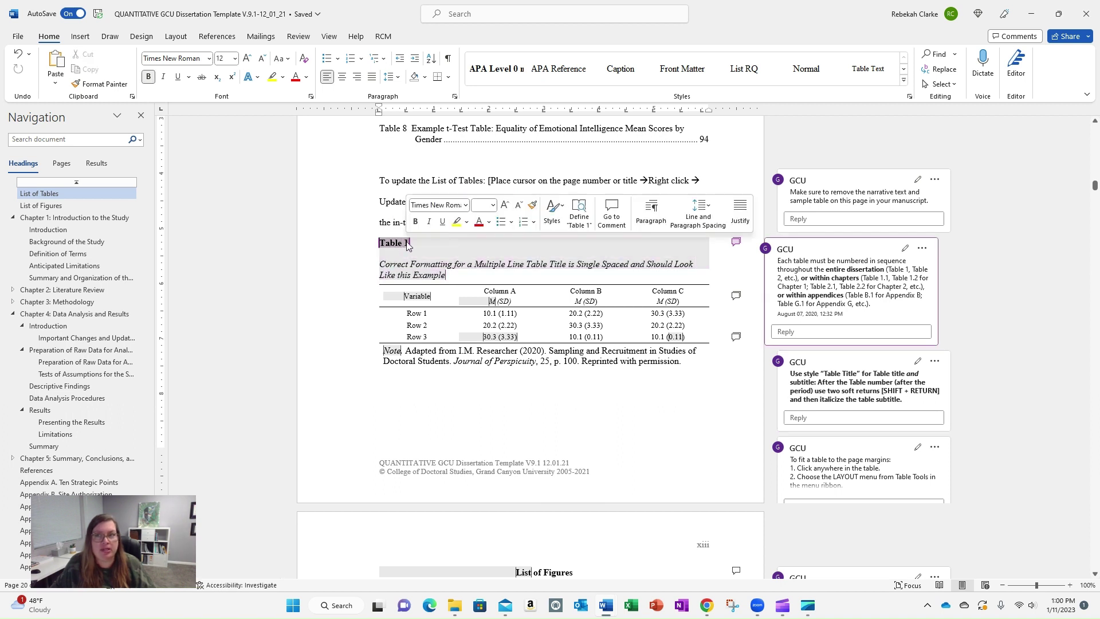
pyautogui.click(904, 68)
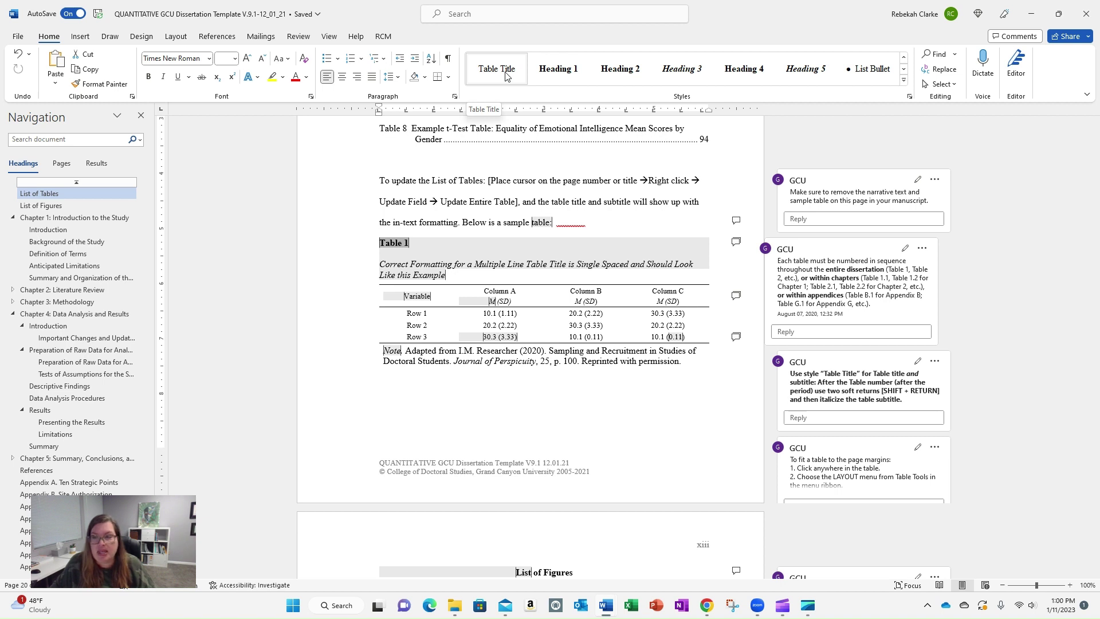
pyautogui.click(416, 242)
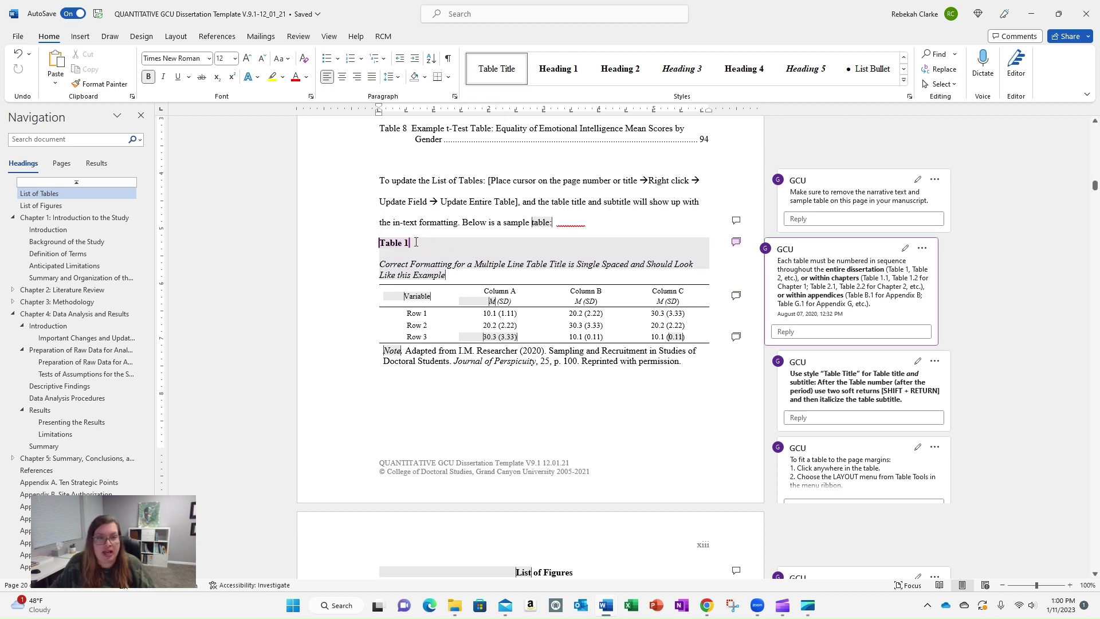
pyautogui.click(830, 395)
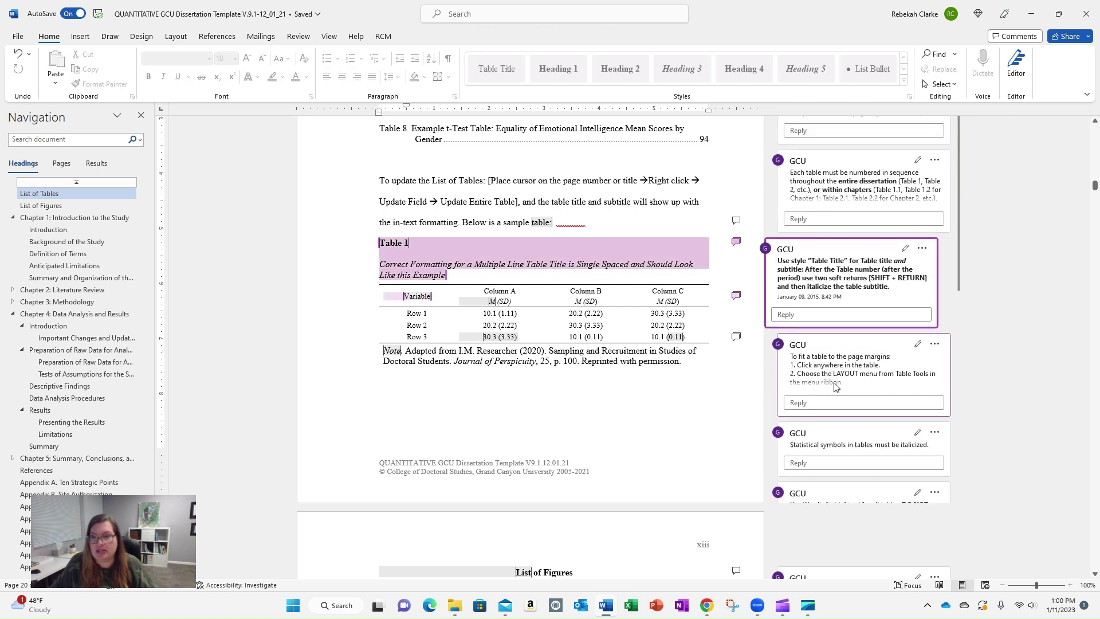
pyautogui.click(425, 267)
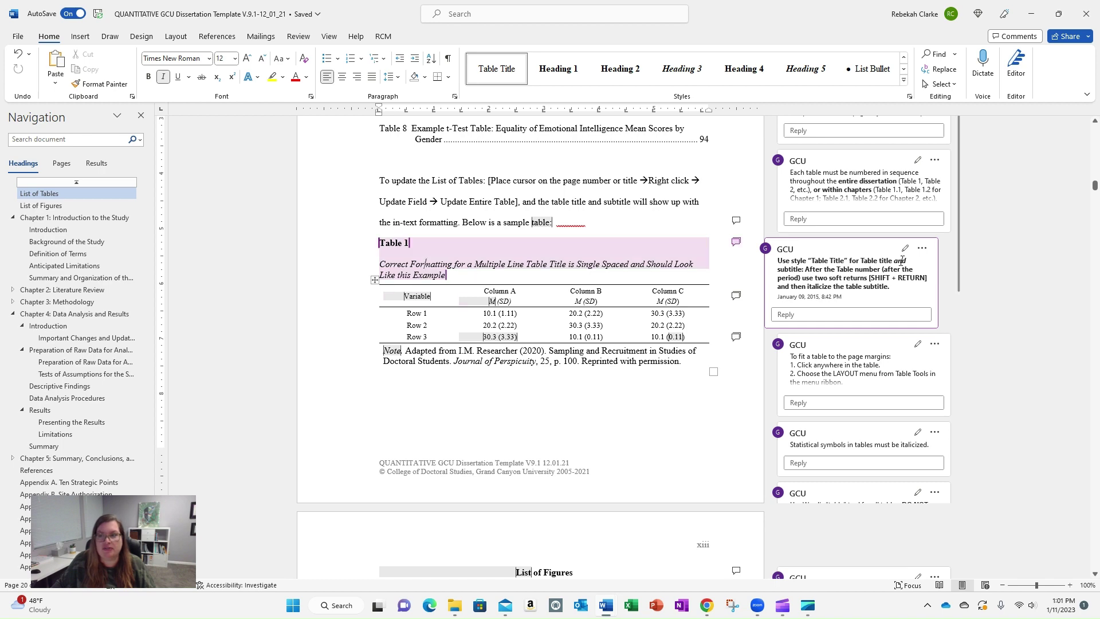
pyautogui.scroll(5, 523, 284)
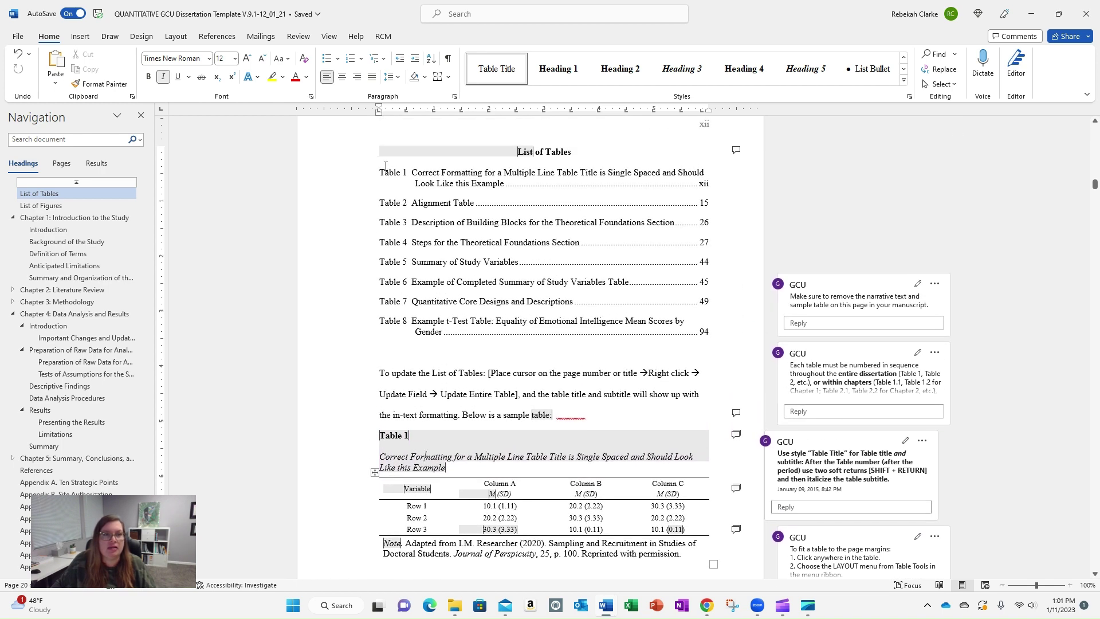
# Review the Table 1 caption and its formatting guidance comment, undoing an accidental deletion.
pyautogui.click(395, 172)
pyautogui.rightClick(443, 182)
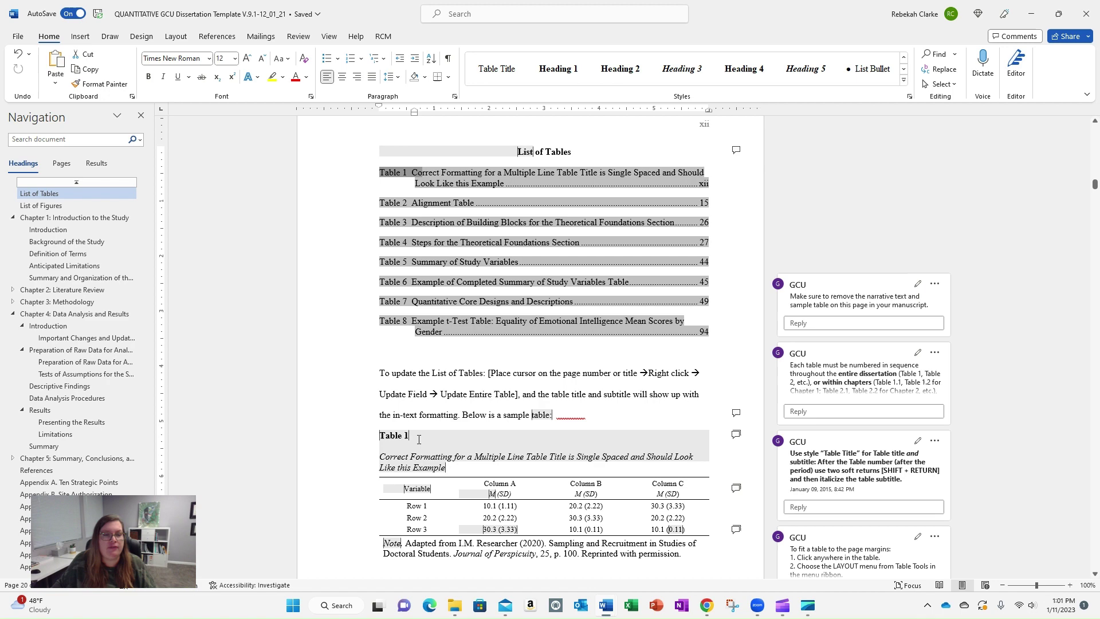
pyautogui.click(458, 440)
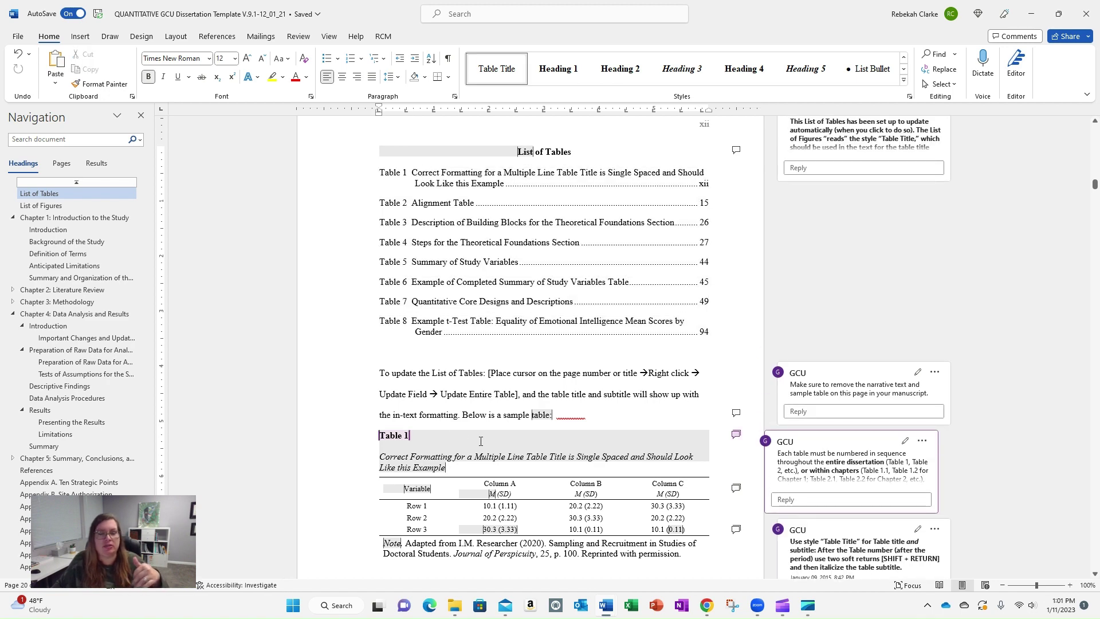
pyautogui.click(441, 462)
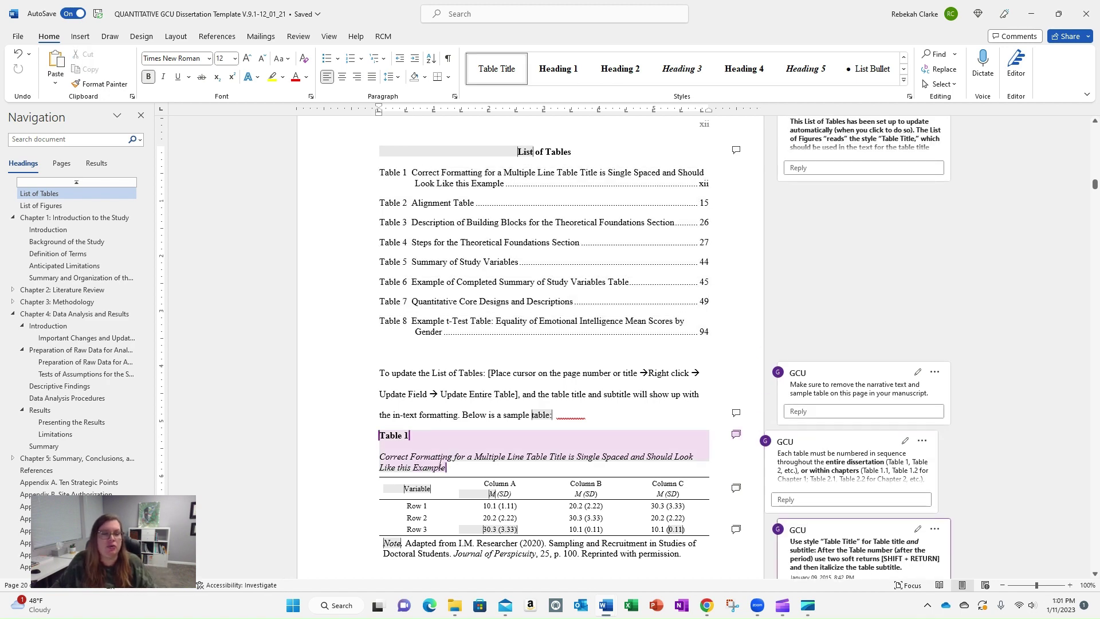
pyautogui.tripleClick(441, 462)
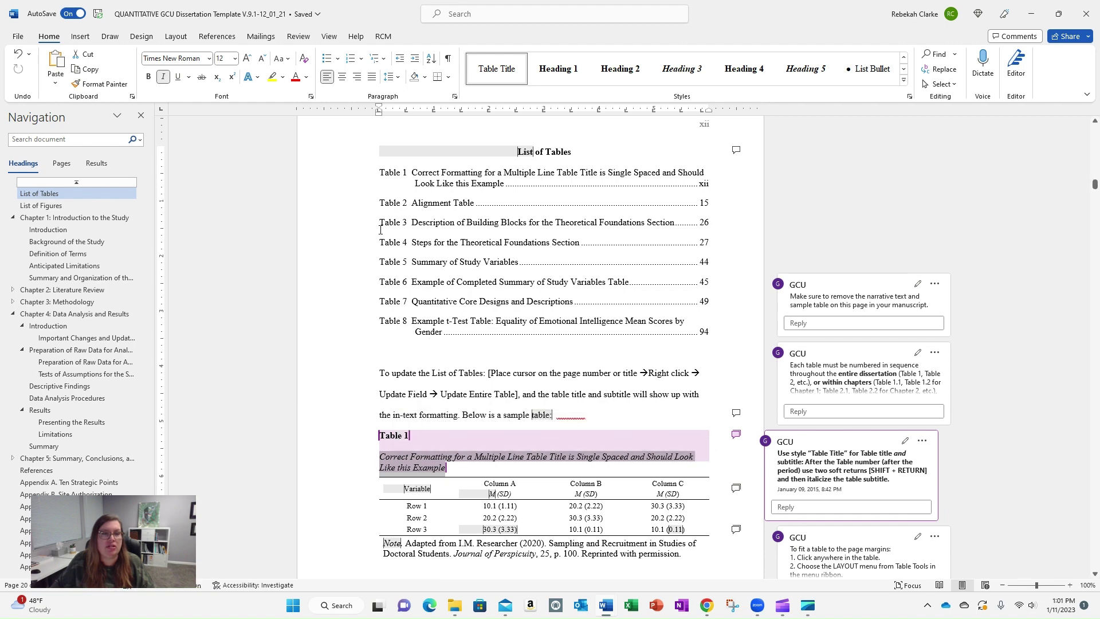
pyautogui.click(437, 437)
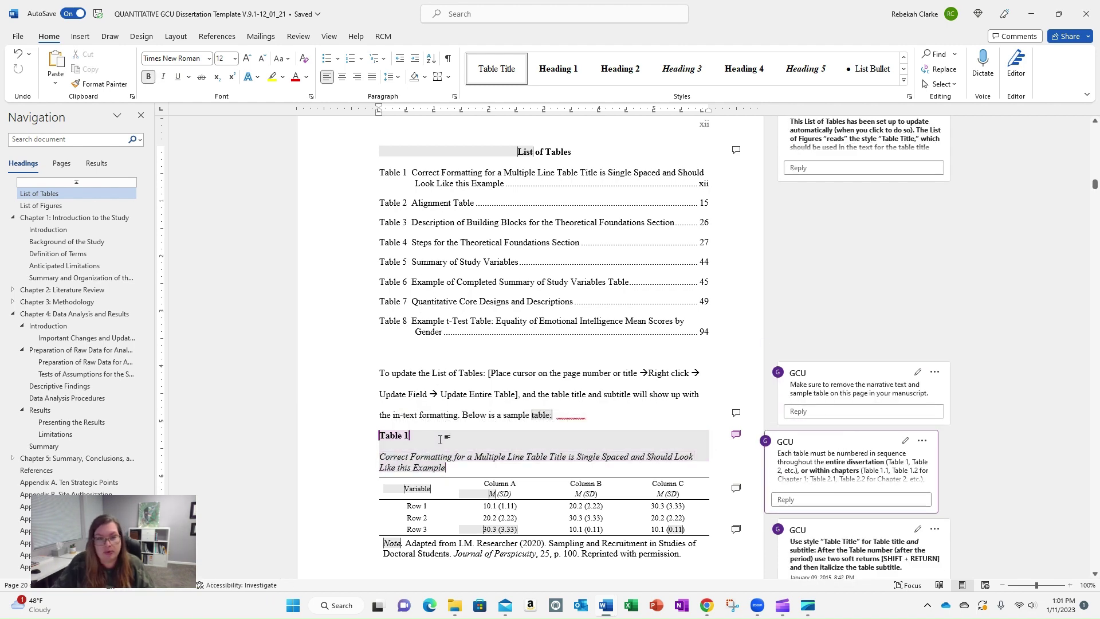
pyautogui.press('BackSpace')
pyautogui.press('BackSpace')
pyautogui.press('BackSpace')
pyautogui.press('BackSpace')
pyautogui.press('BackSpace')
pyautogui.press('BackSpace')
pyautogui.press('BackSpace')
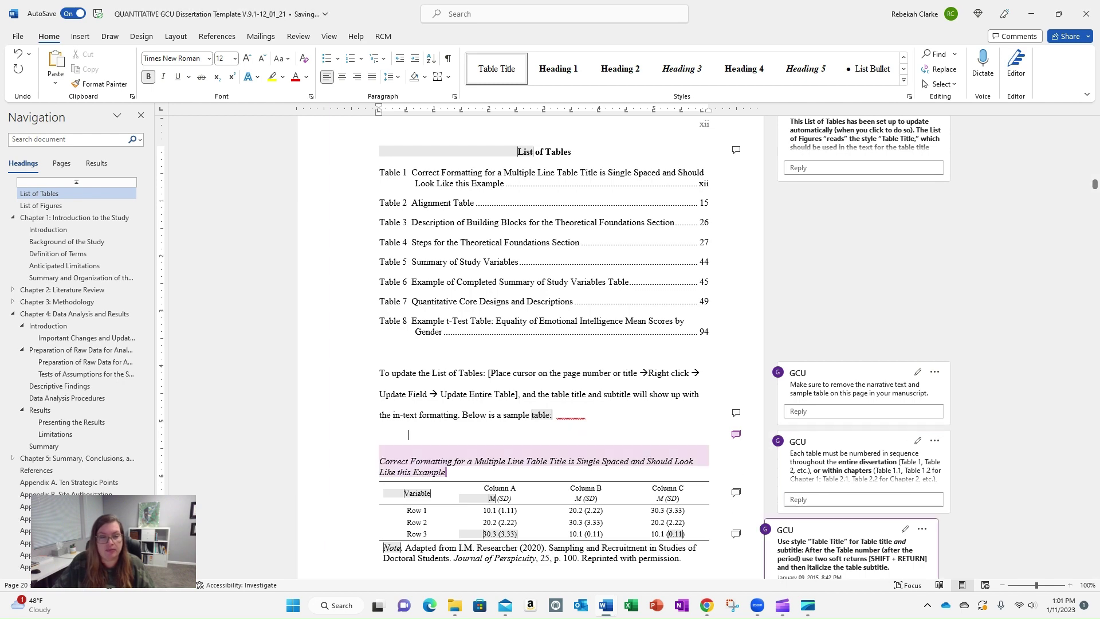
pyautogui.hotkey('ctrl', 'z')
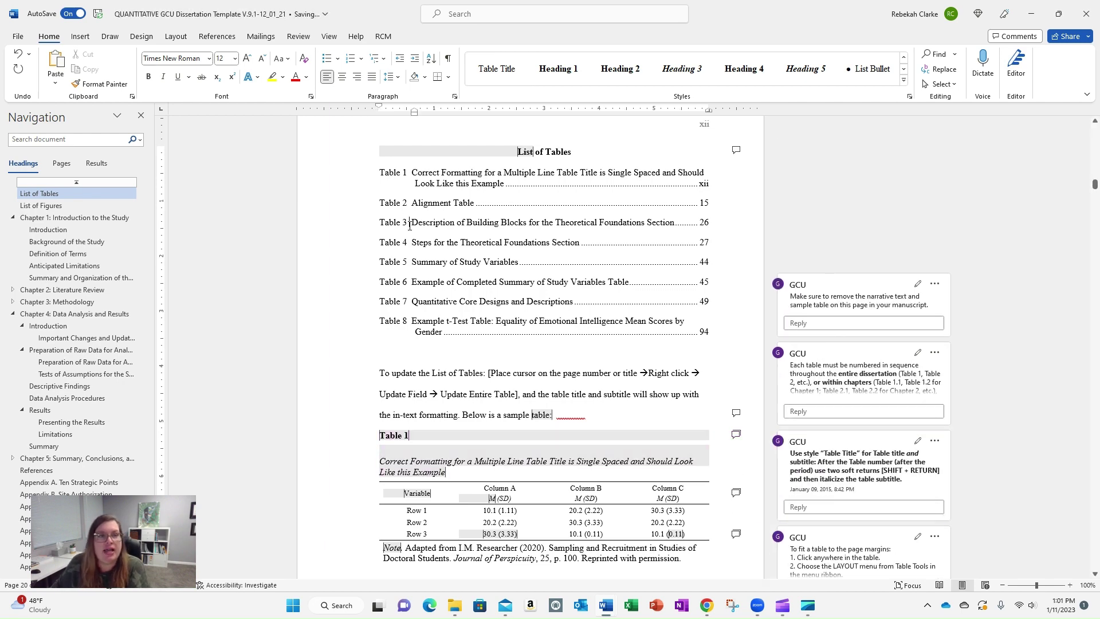
# Start a field update of the List of Tables with Update entire table selected.
pyautogui.click(399, 205)
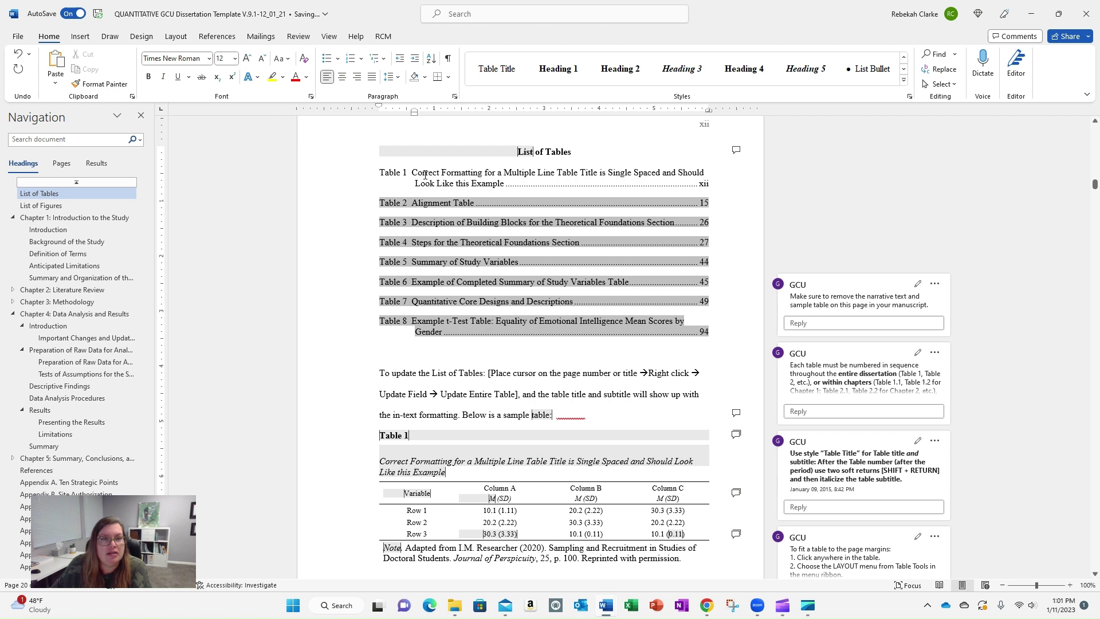
pyautogui.click(425, 174)
pyautogui.rightClick(389, 175)
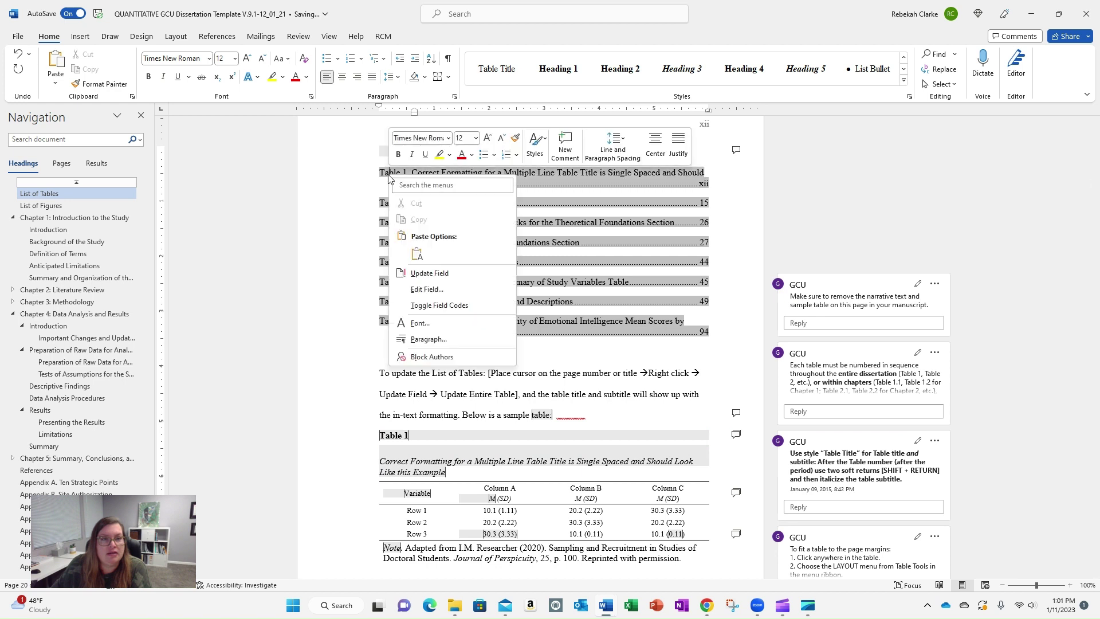
pyautogui.click(438, 274)
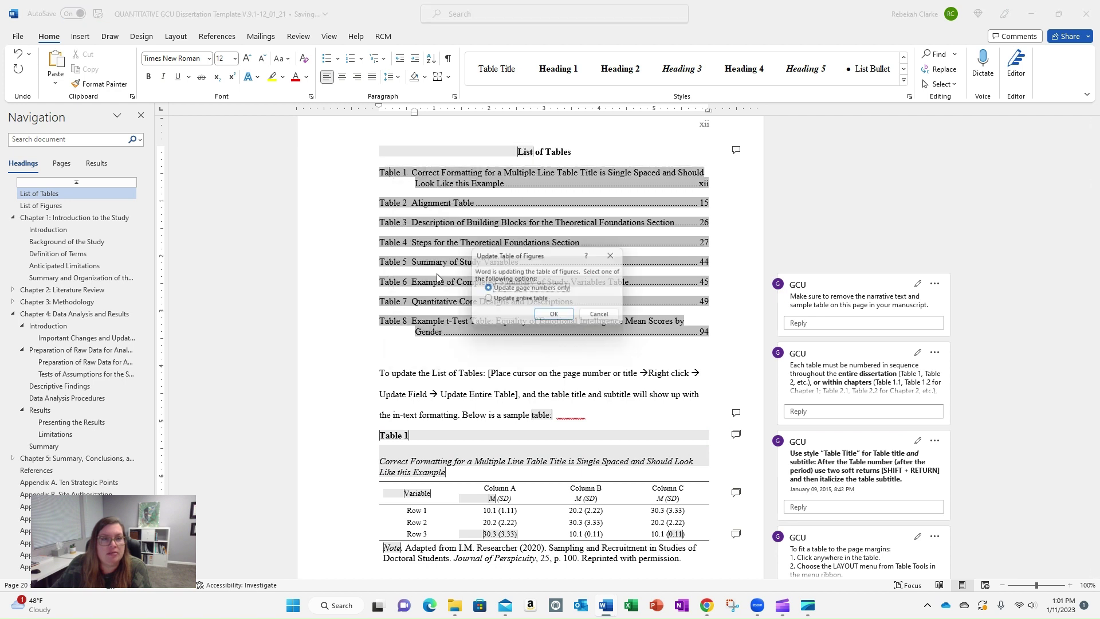
pyautogui.click(487, 299)
# Confirm the List of Tables rebuild, then join Table 1 and its title with a soft return.
pyautogui.click(550, 316)
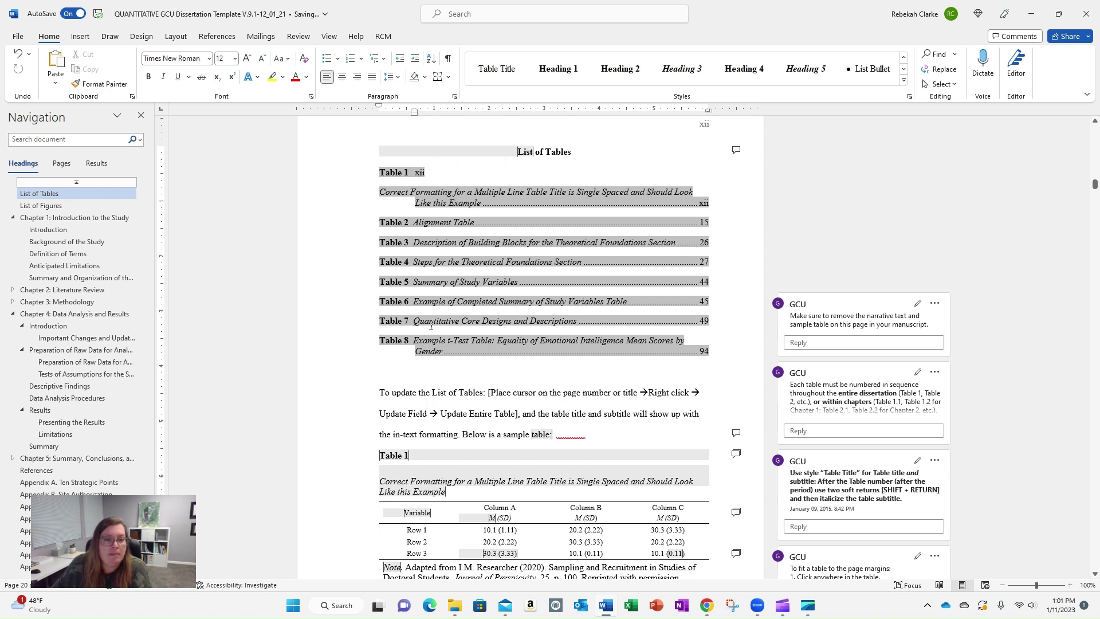
pyautogui.click(399, 470)
pyautogui.press('BackSpace')
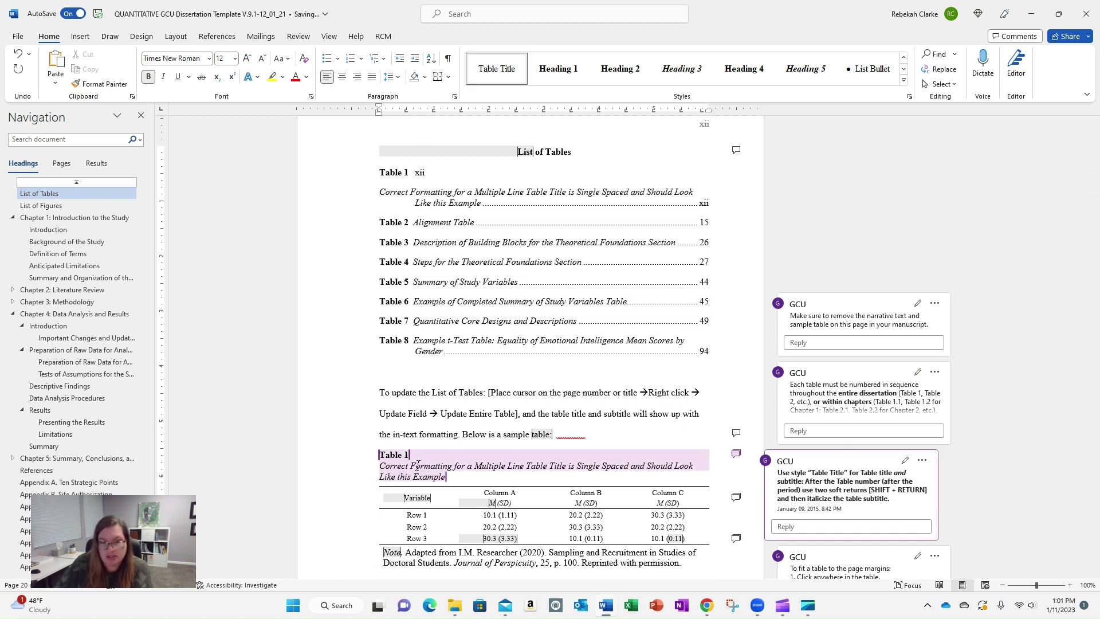
pyautogui.hotkey('shift', 'Return')
pyautogui.hotkey('shift', 'Return')
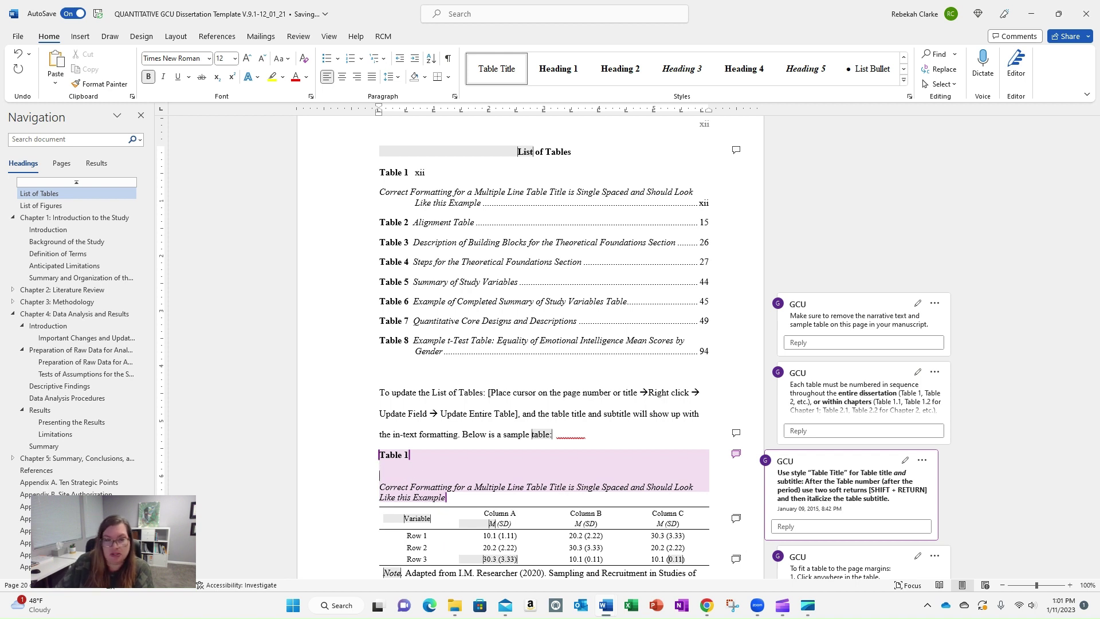
pyautogui.press('BackSpace')
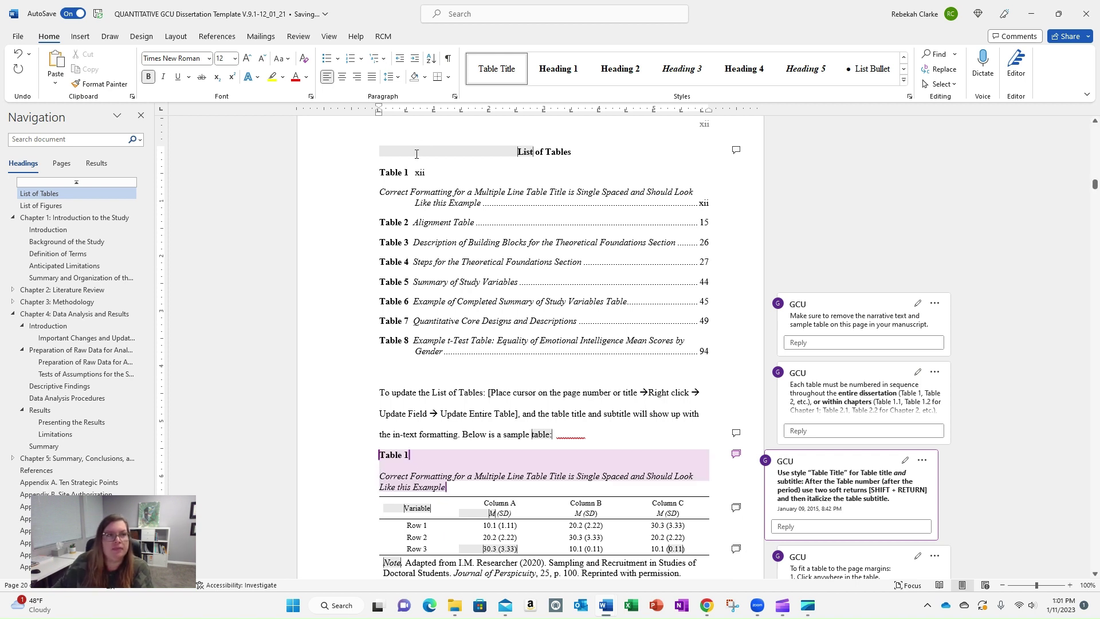
# Update the entire List of Tables again so Table 1 appears as one entry.
pyautogui.click(450, 241)
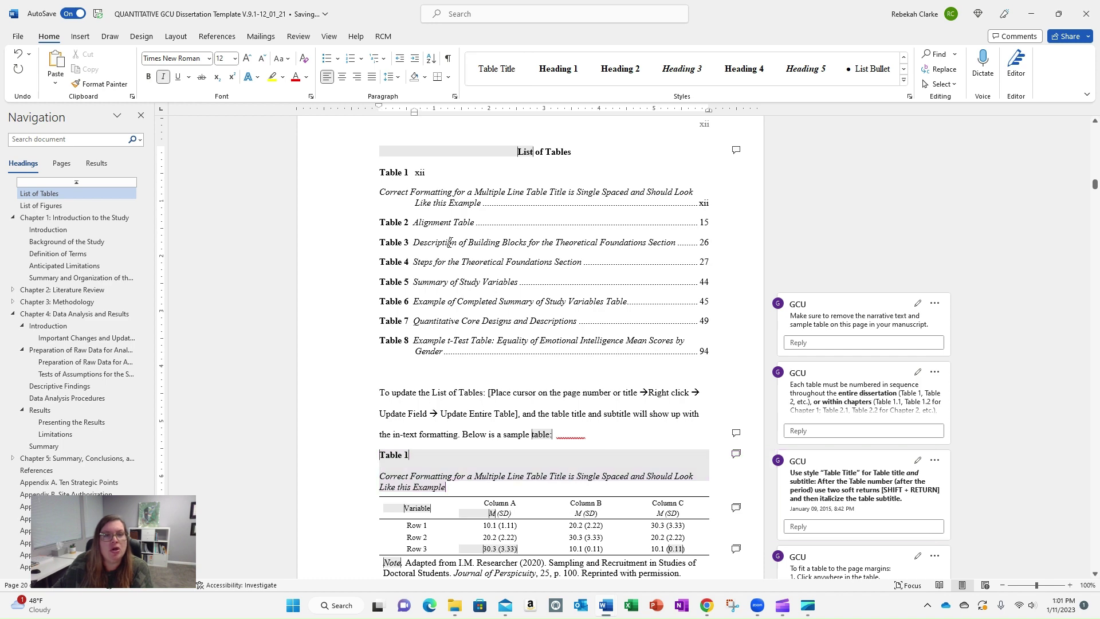
pyautogui.click(425, 193)
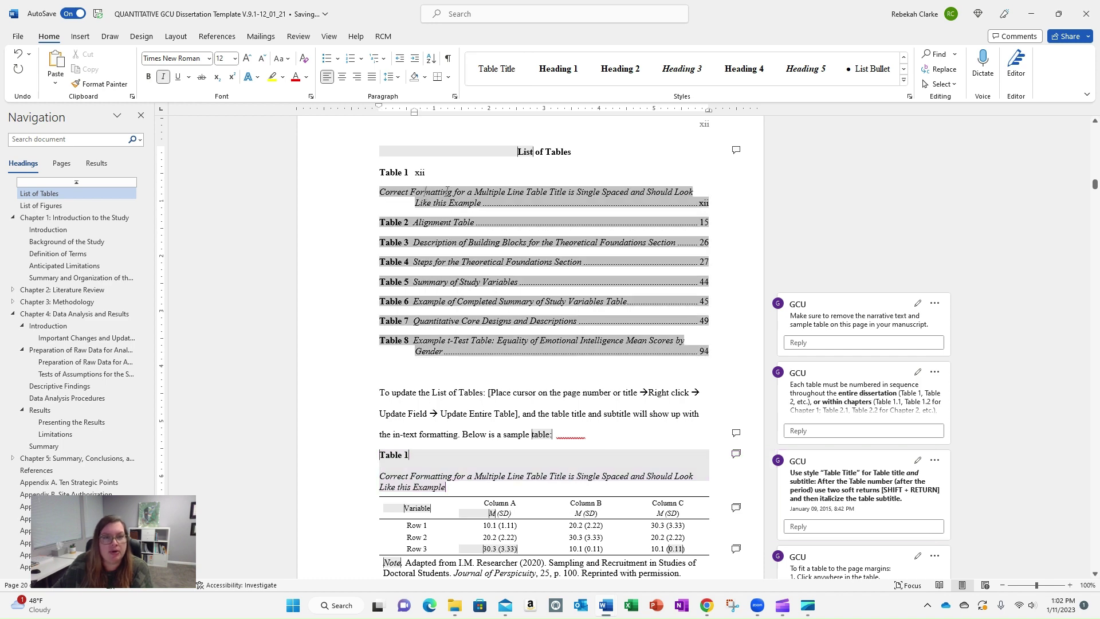
pyautogui.rightClick(441, 193)
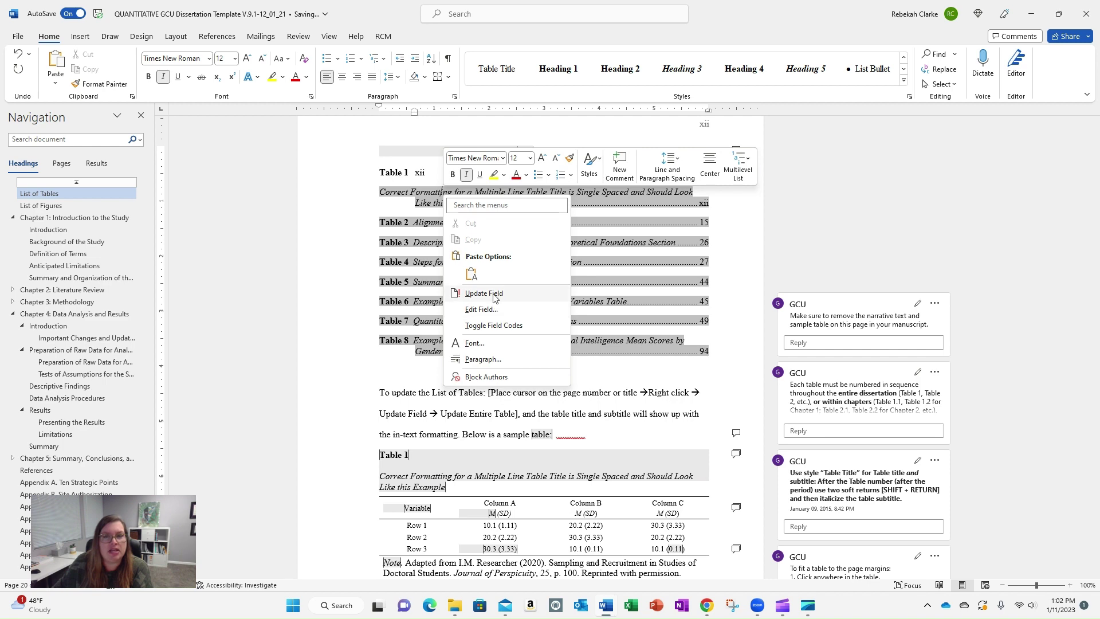
pyautogui.click(494, 294)
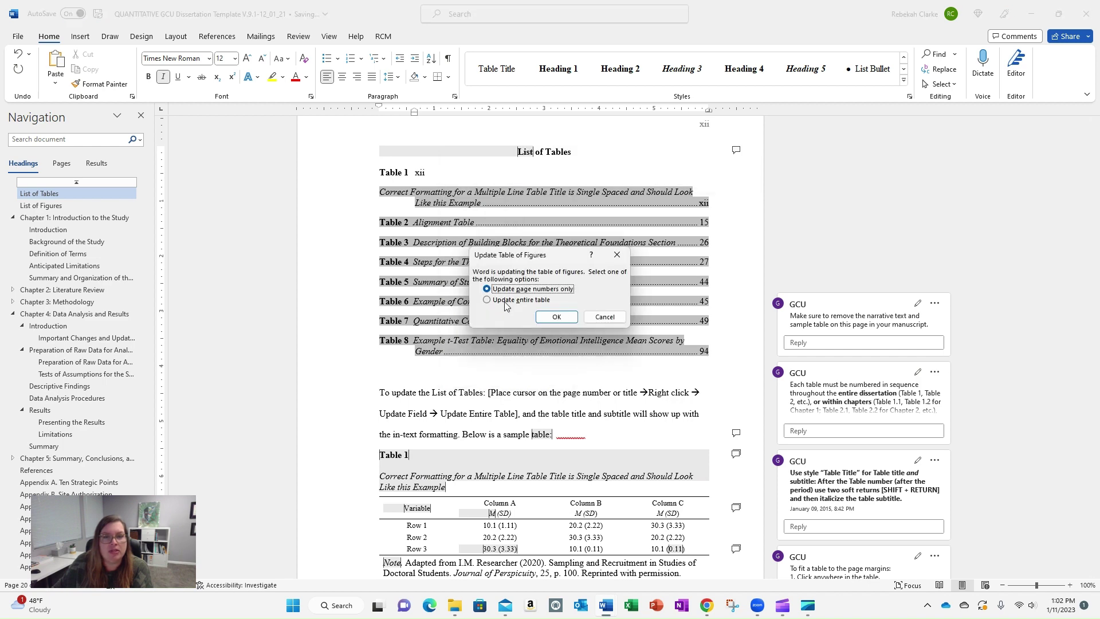
pyautogui.click(517, 300)
pyautogui.click(556, 316)
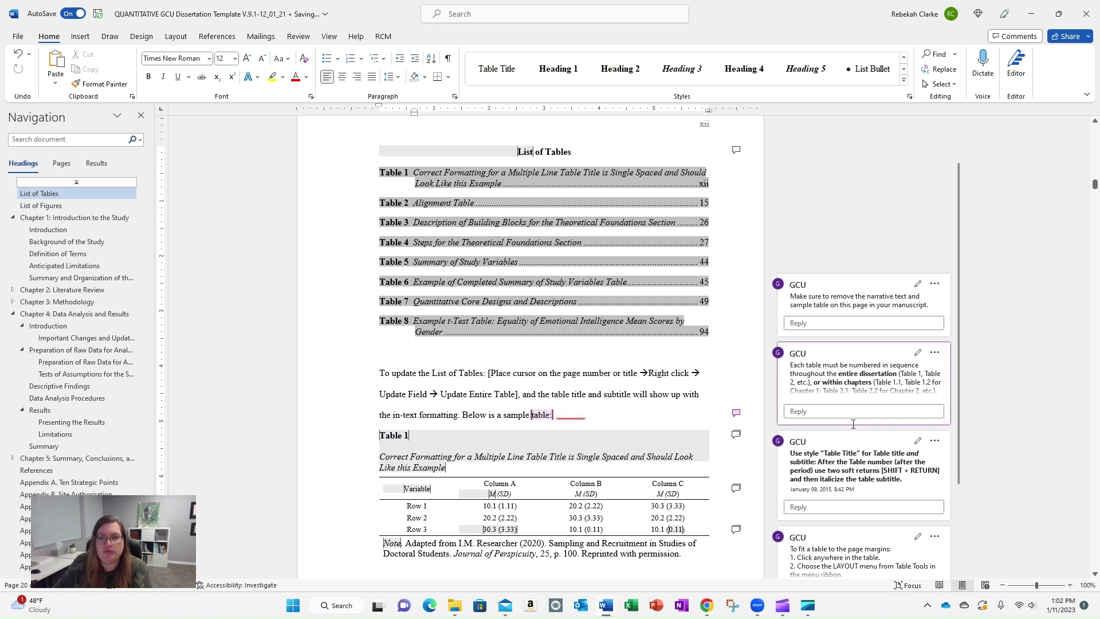
# Scroll past Table 1 to the List of Figures page and the Figure 1 regression plot caption.
pyautogui.click(859, 450)
pyautogui.scroll(-1, 854, 368)
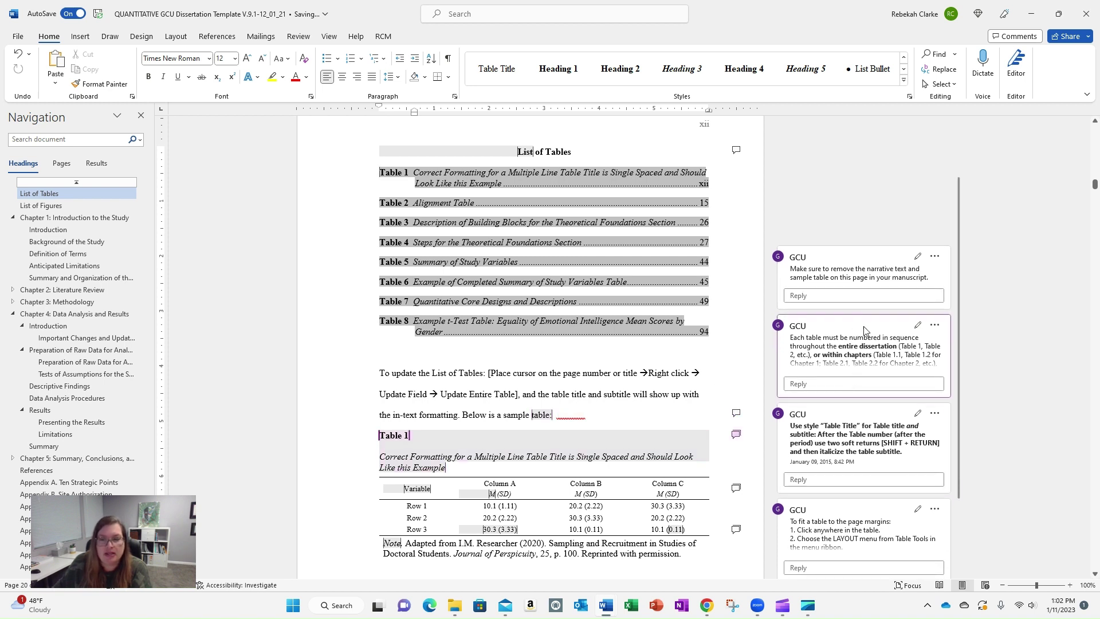
pyautogui.scroll(-2, 855, 368)
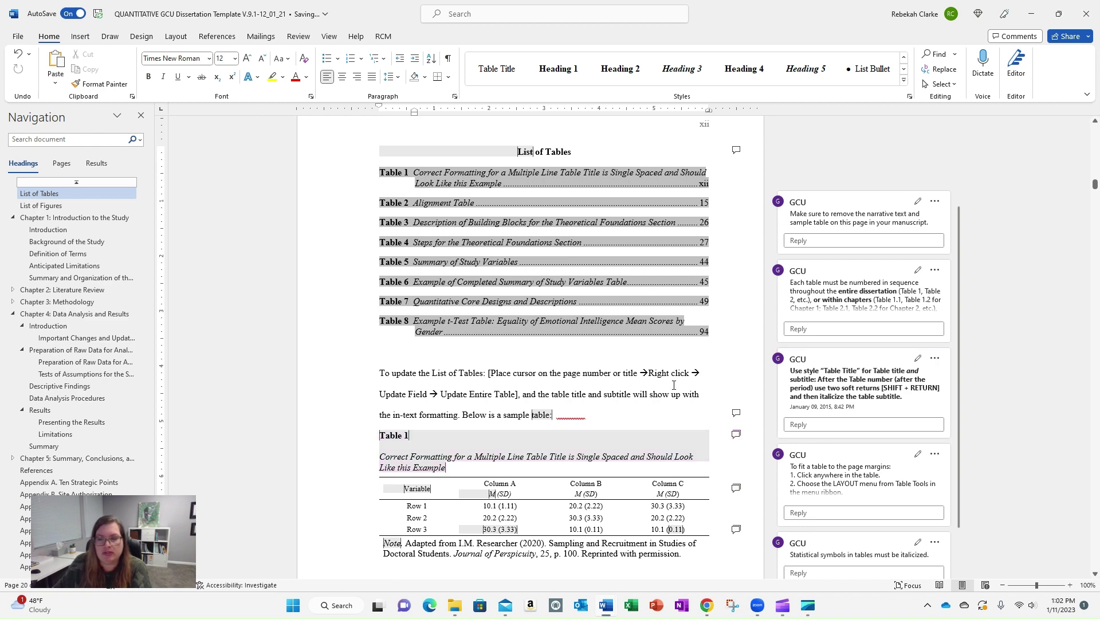
pyautogui.scroll(-2, 622, 378)
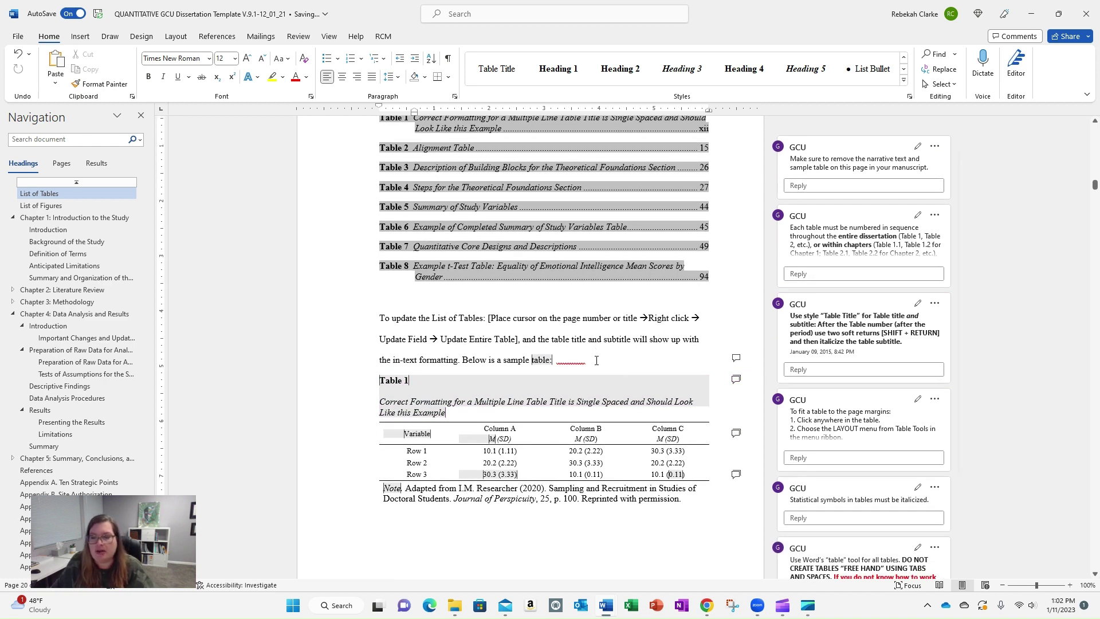
pyautogui.scroll(-2, 595, 351)
pyautogui.scroll(-10, 594, 352)
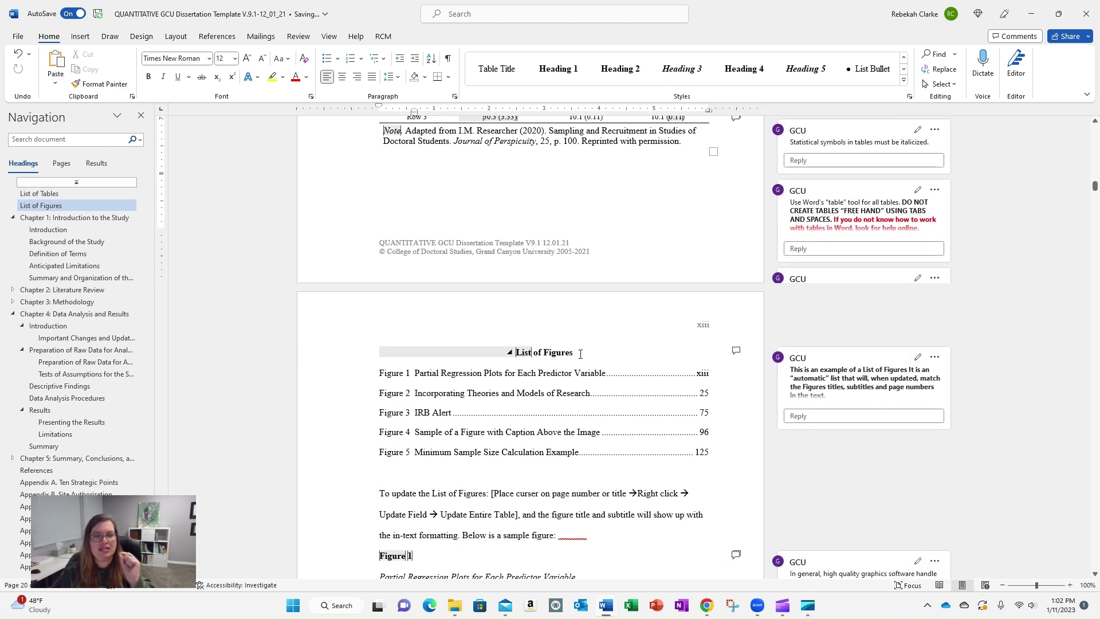
pyautogui.scroll(-4, 580, 355)
pyautogui.scroll(-5, 581, 359)
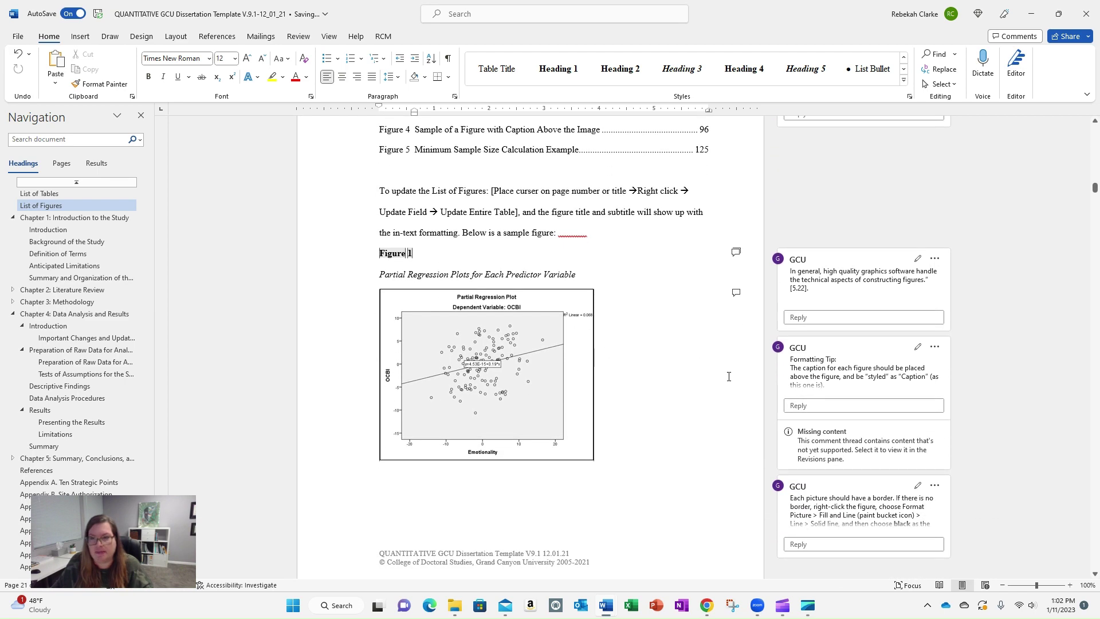
# Apply the Caption style to the Figure 1 label line.
pyautogui.click(393, 253)
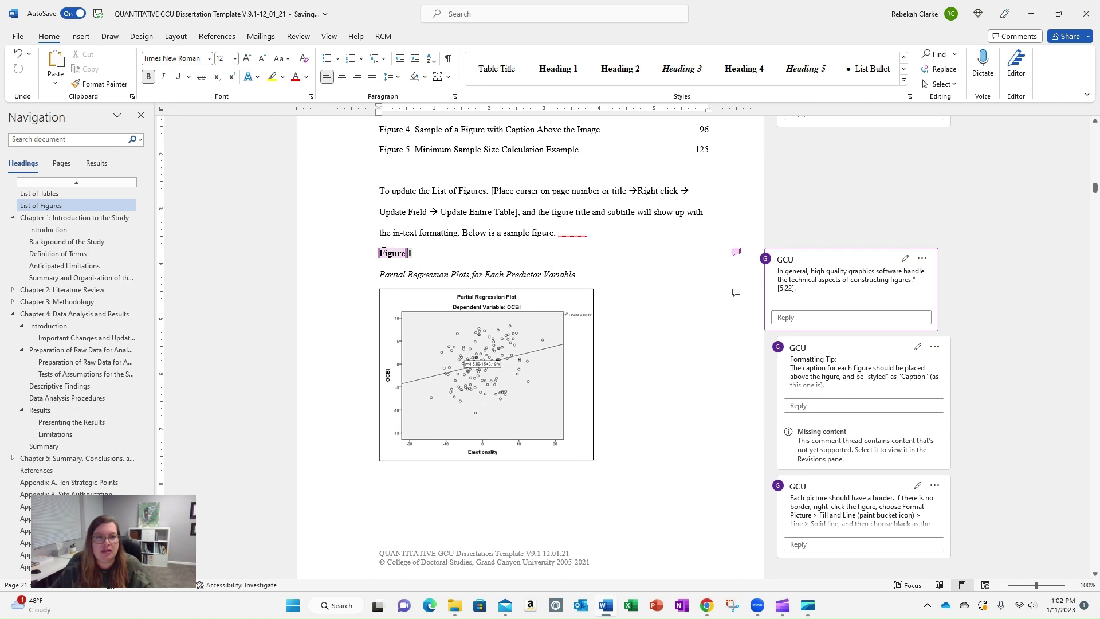
pyautogui.moveTo(383, 252); pyautogui.dragTo(414, 253)
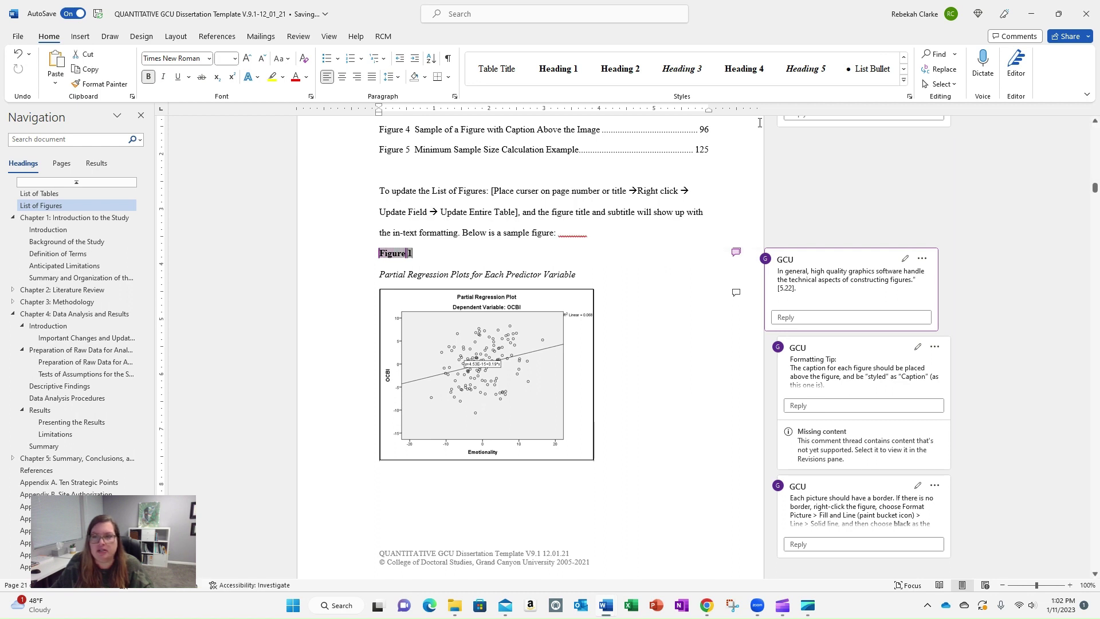
pyautogui.click(903, 68)
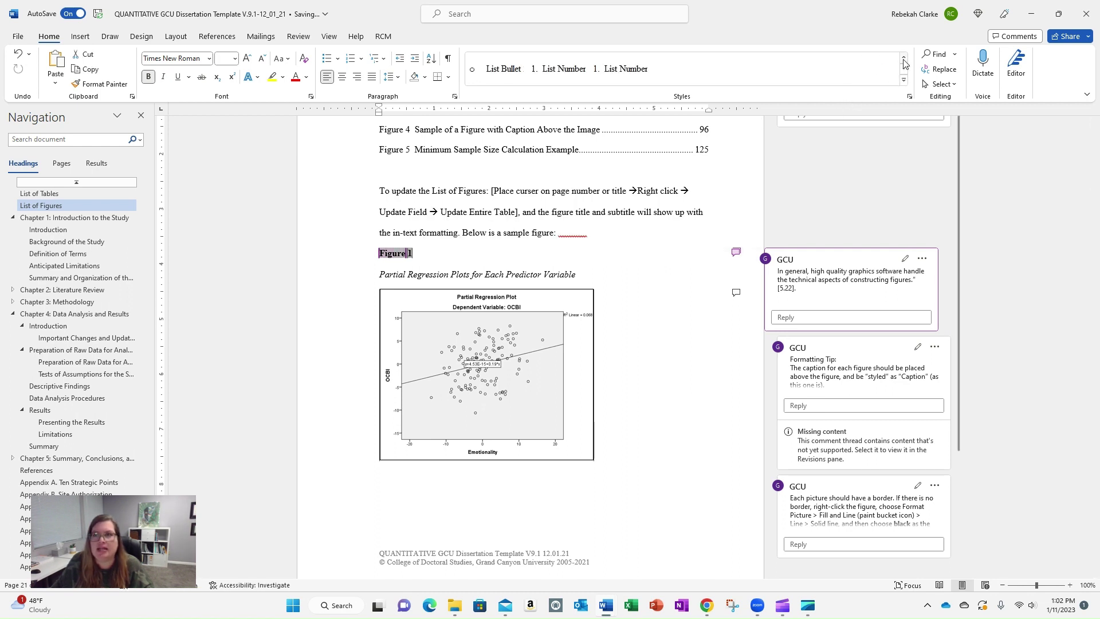
pyautogui.click(903, 60)
pyautogui.click(903, 58)
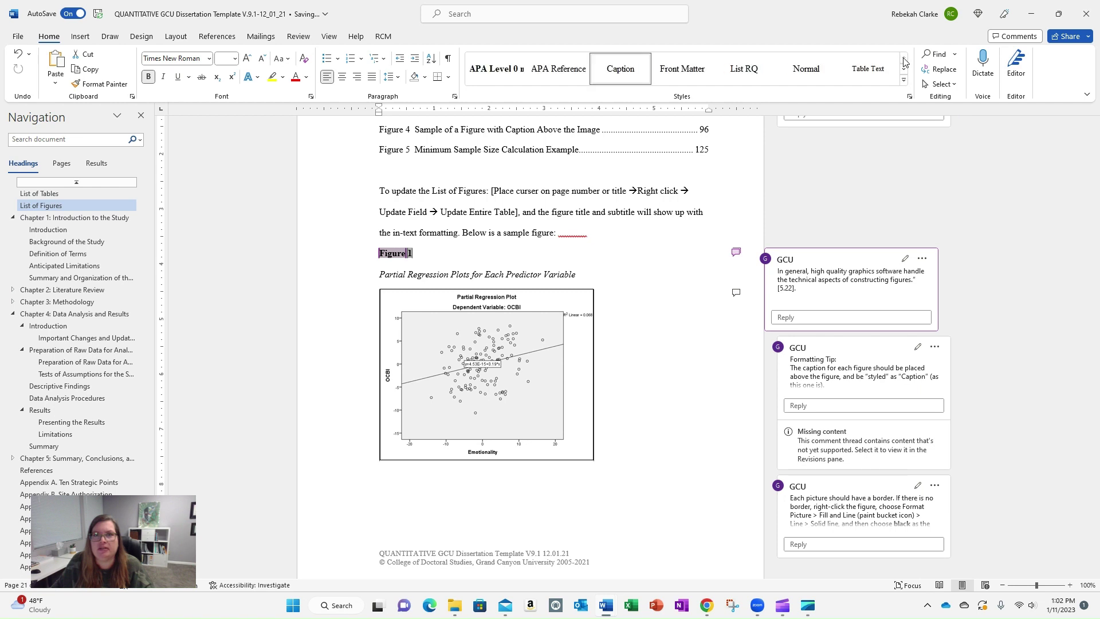
pyautogui.click(625, 72)
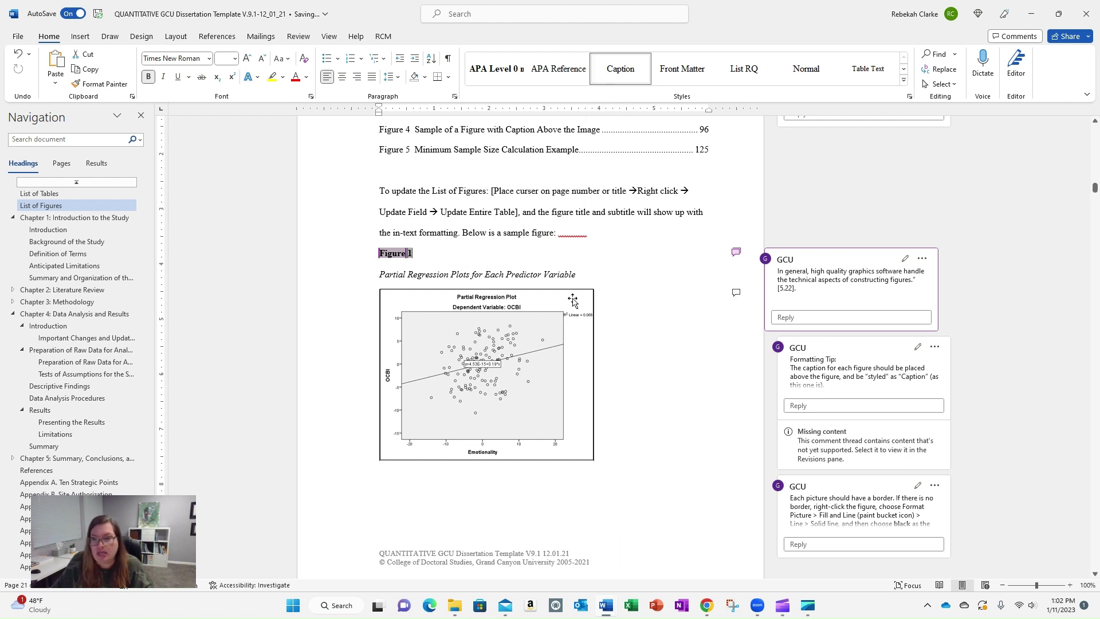
# Apply Caption to the 'Partial Regression Plots for Each Predictor Variable' title line too.
pyautogui.moveTo(380, 273); pyautogui.dragTo(563, 273)
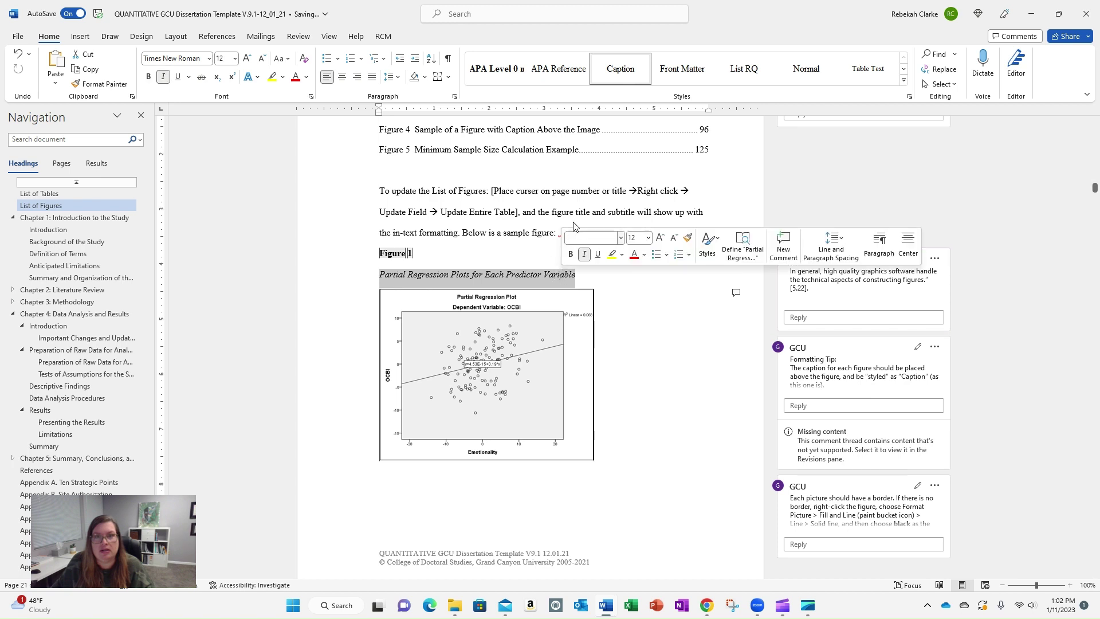
pyautogui.click(629, 72)
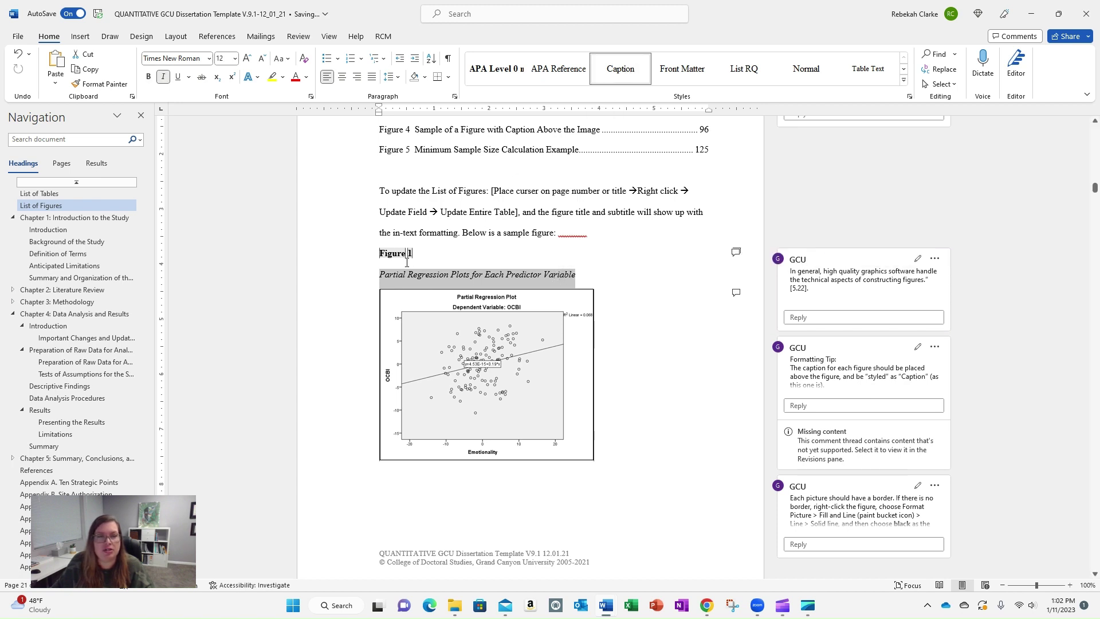
pyautogui.press('Left')
pyautogui.scroll(4, 471, 256)
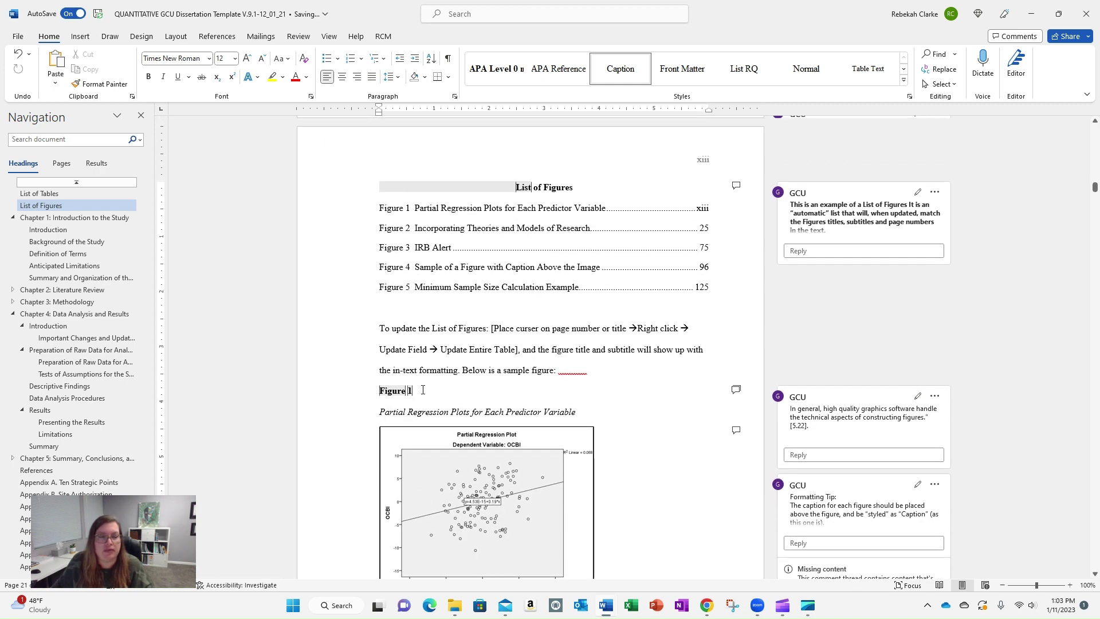
# Join the Figure 1 title onto its label line, then break it back with a normal return.
pyautogui.click(422, 390)
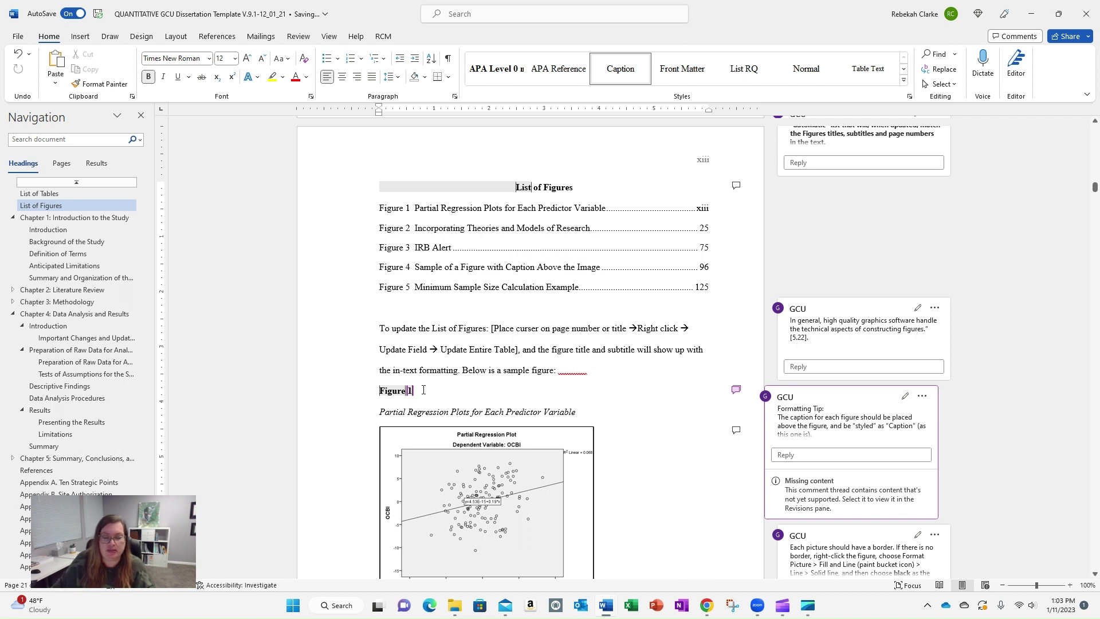
pyautogui.press('Right')
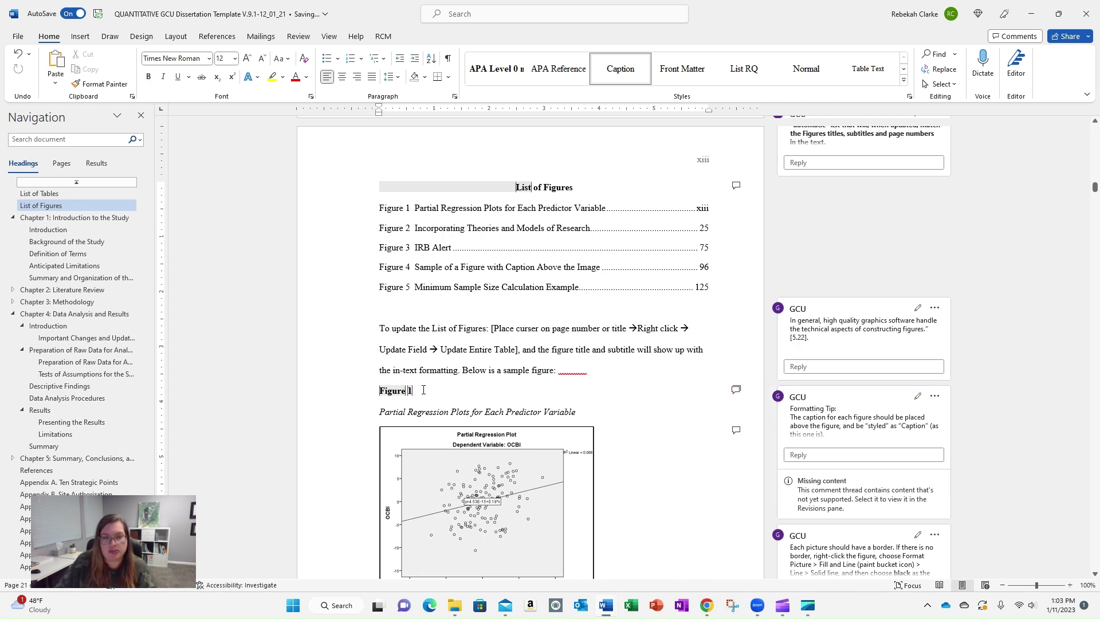
pyautogui.press('BackSpace')
pyautogui.press('BackSpace')
pyautogui.press('Return')
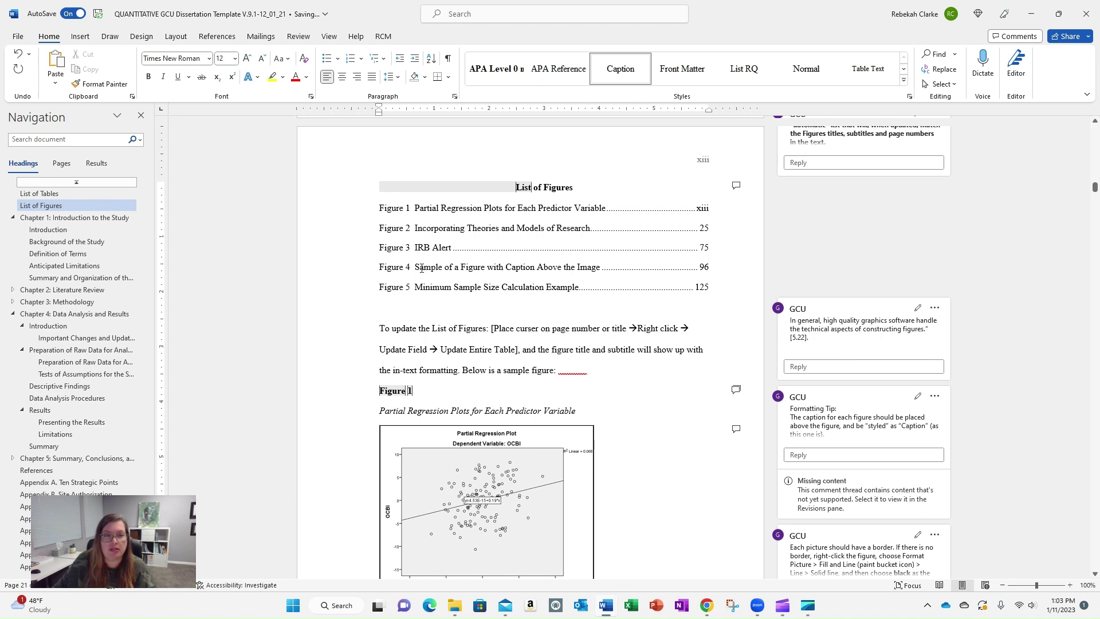
# Update the entire List of Figures field.
pyautogui.click(434, 227)
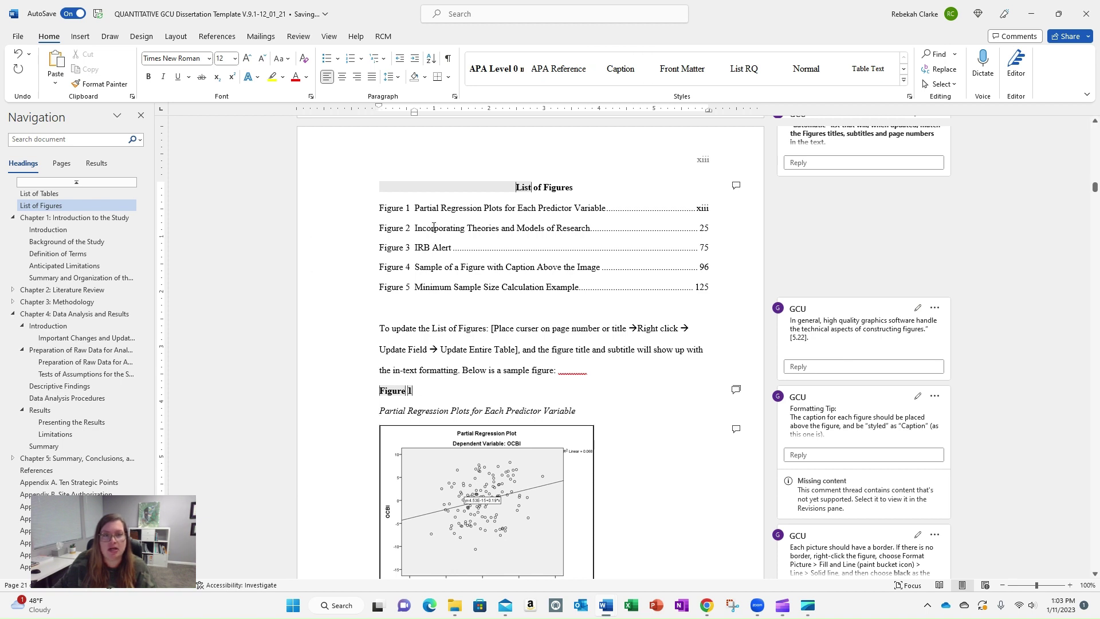
pyautogui.rightClick(434, 227)
pyautogui.click(486, 327)
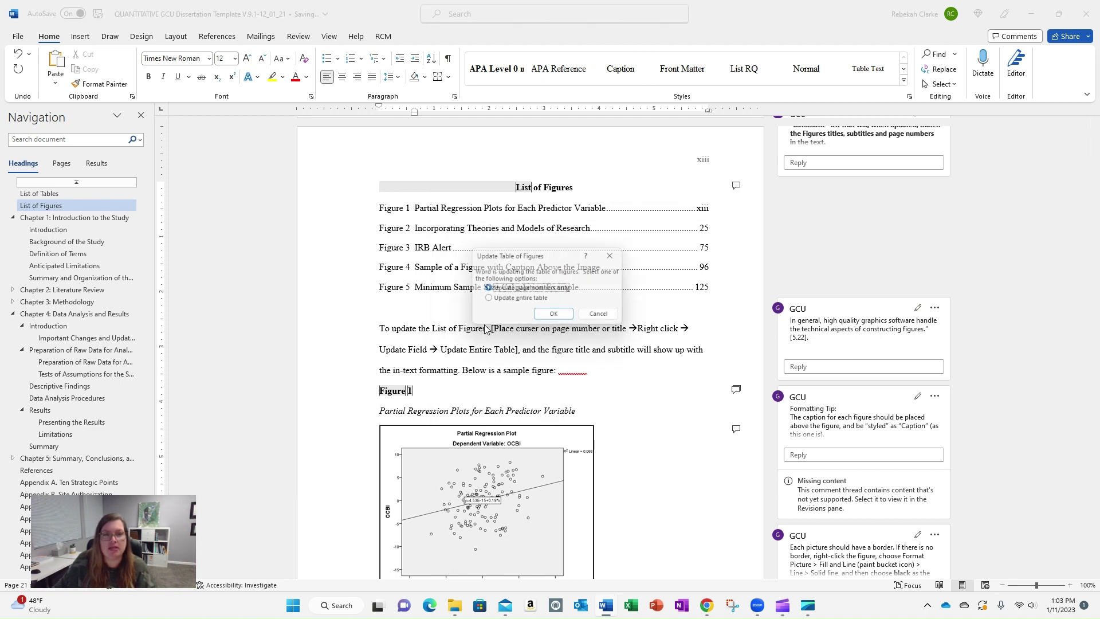
pyautogui.click(511, 298)
pyautogui.click(557, 316)
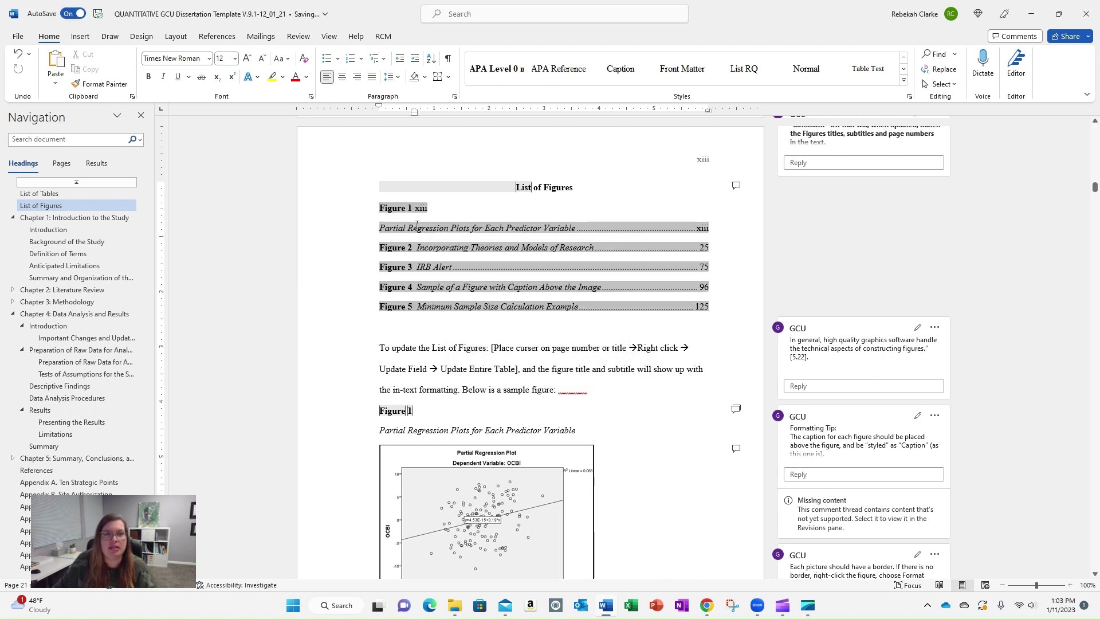
pyautogui.click(399, 229)
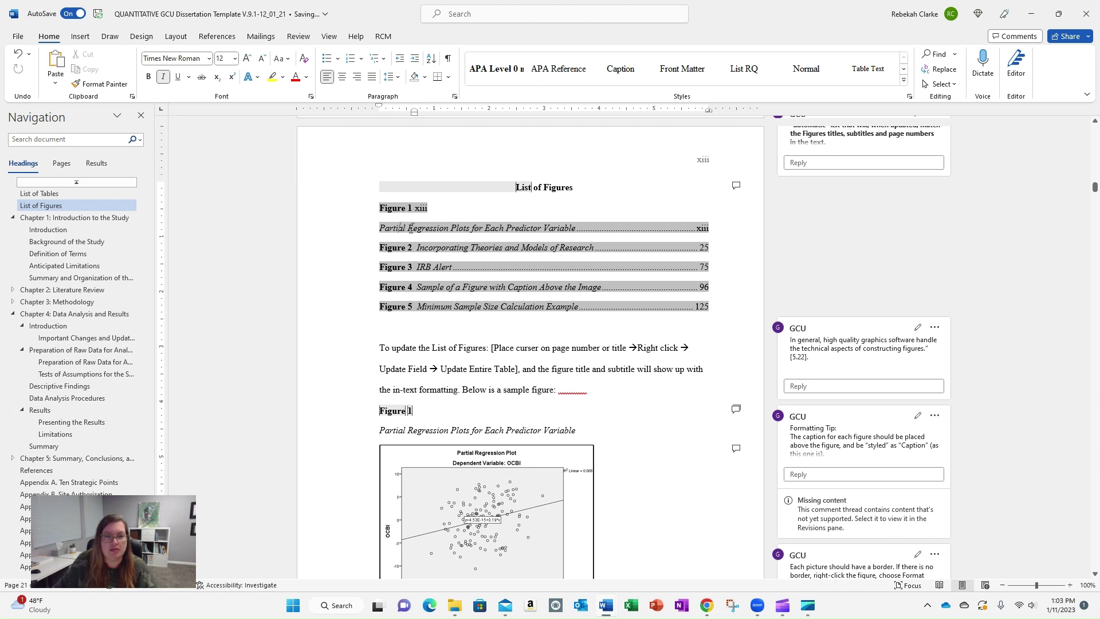
pyautogui.click(423, 410)
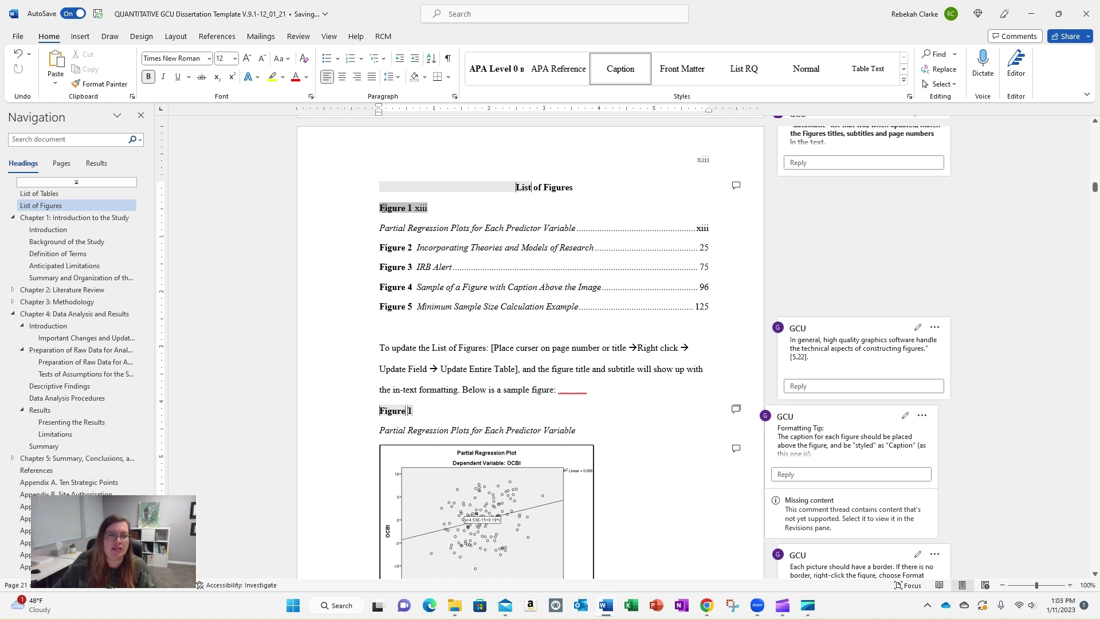
pyautogui.click(419, 207)
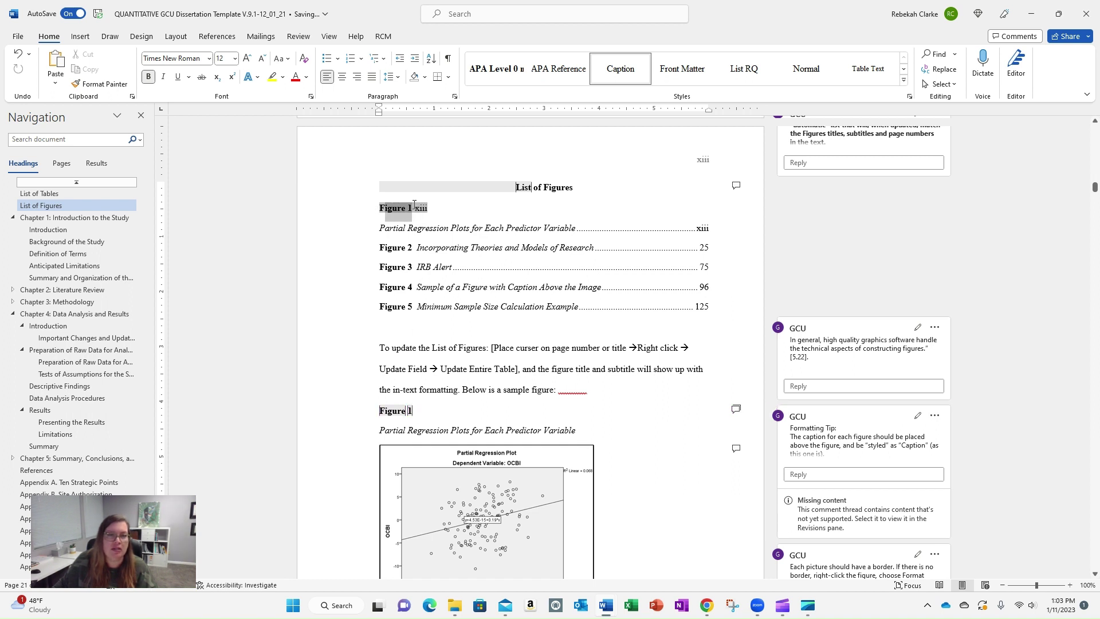
pyautogui.click(394, 413)
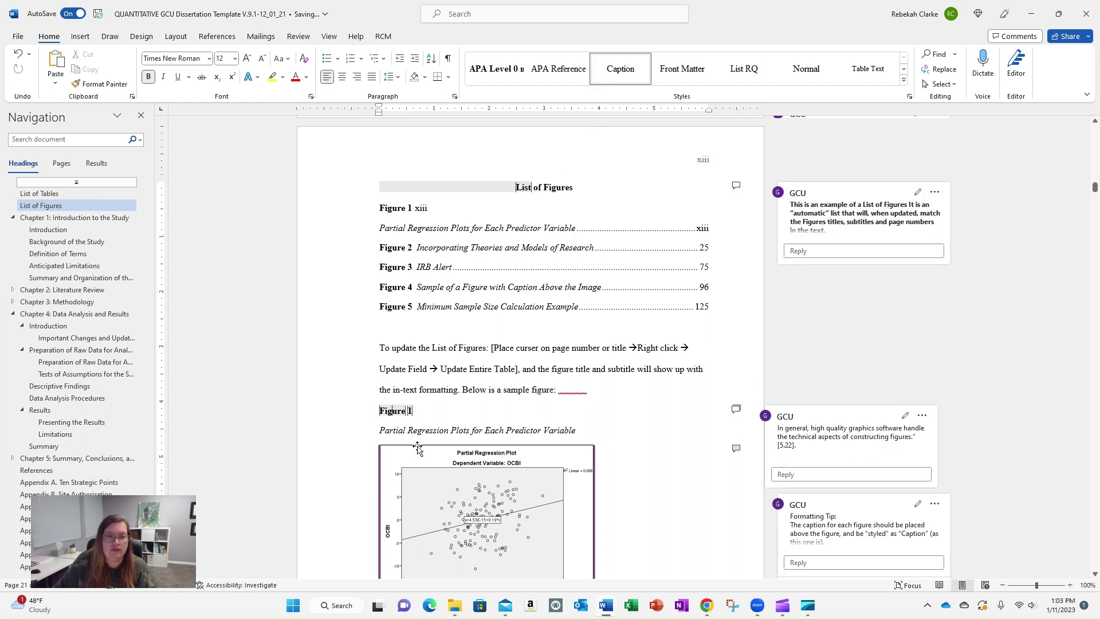
pyautogui.click(428, 430)
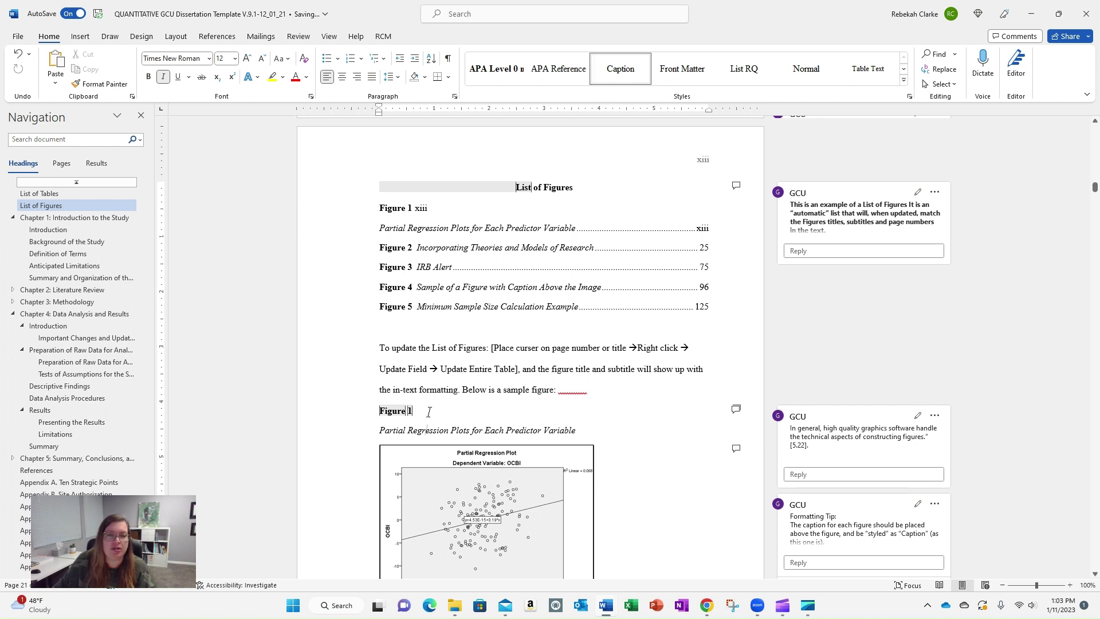
pyautogui.click(428, 411)
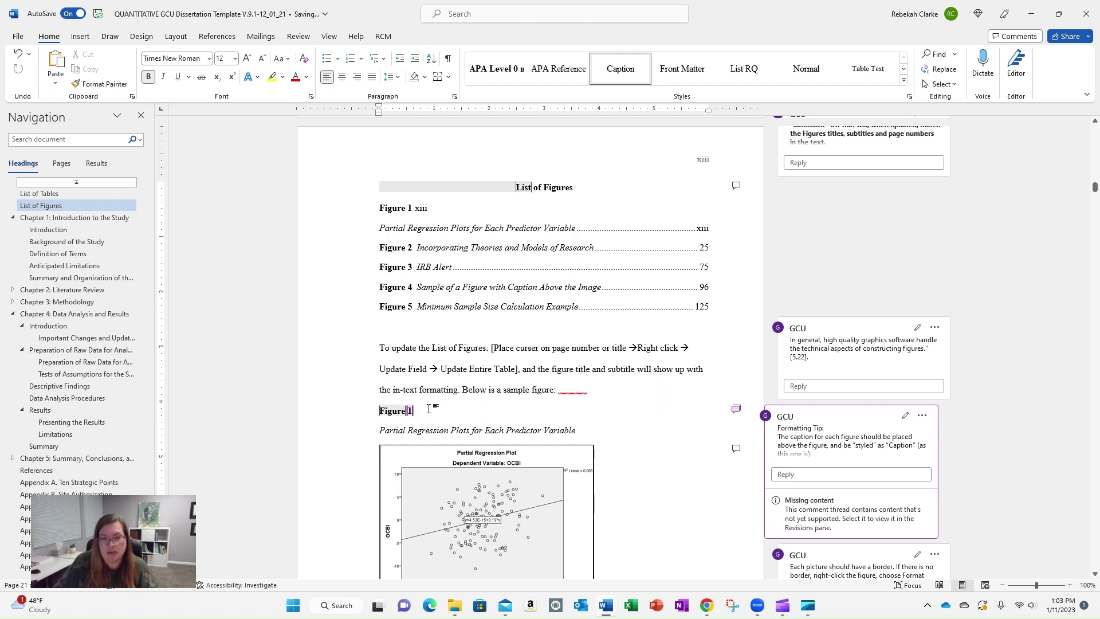
# Rejoin the Figure 1 title with a soft return and update the entire List of Figures.
pyautogui.press('Delete')
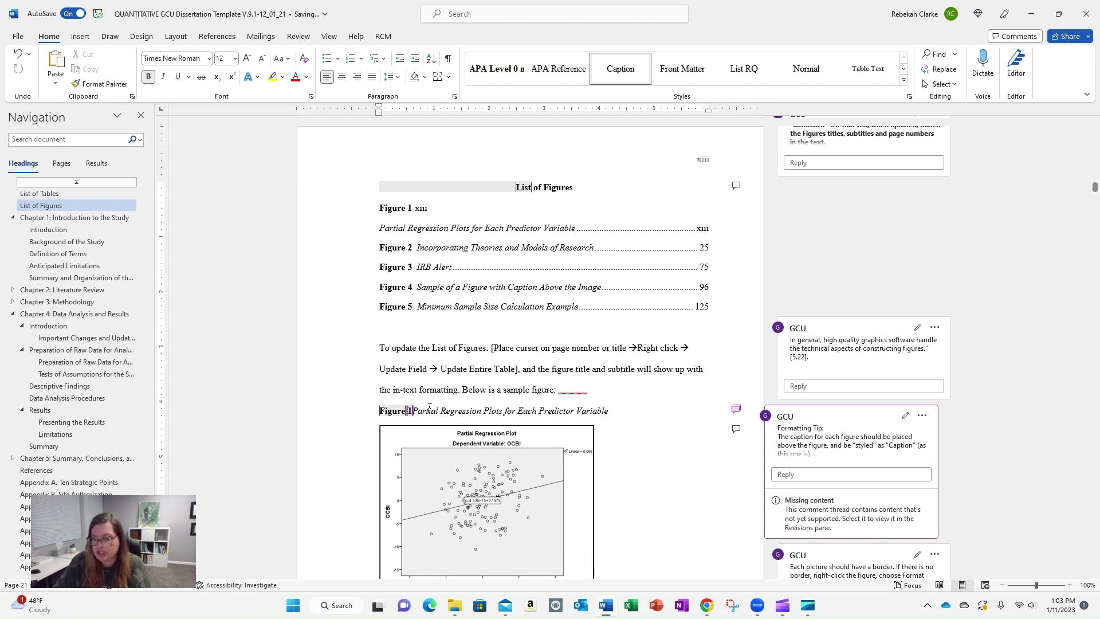
pyautogui.press('Return')
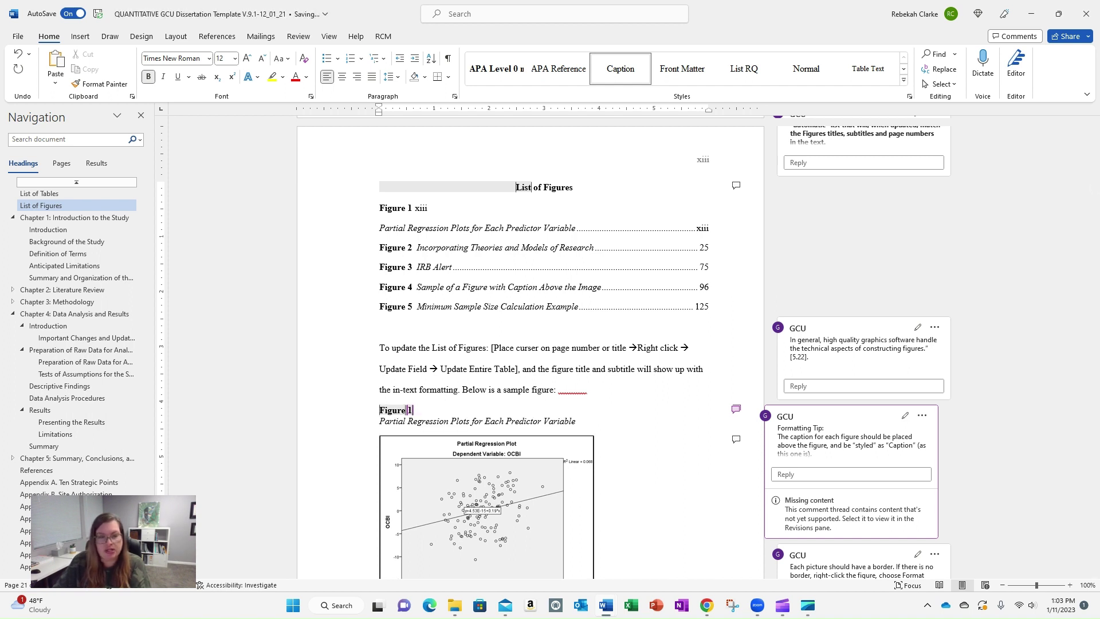
pyautogui.click(466, 227)
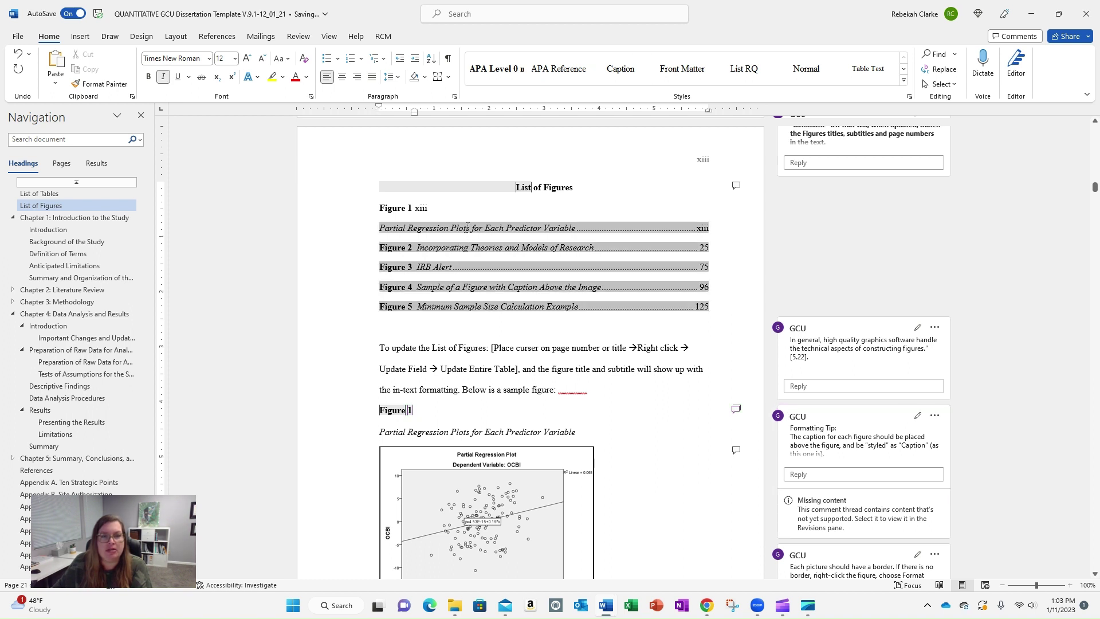
pyautogui.rightClick(467, 228)
pyautogui.click(521, 327)
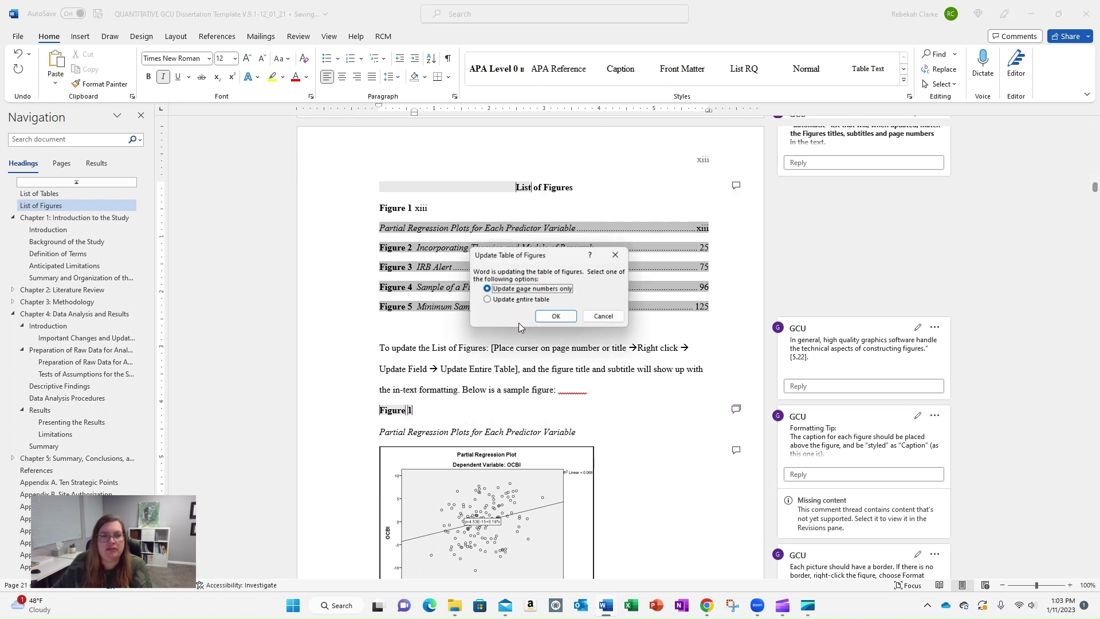
pyautogui.click(531, 300)
pyautogui.click(564, 319)
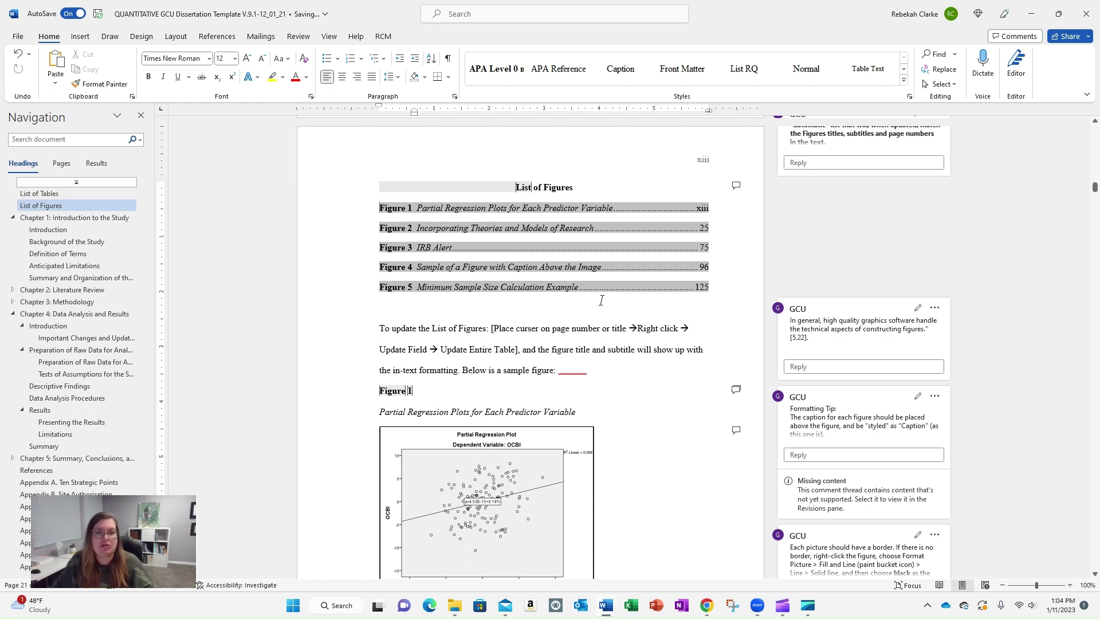
pyautogui.scroll(-1, 627, 380)
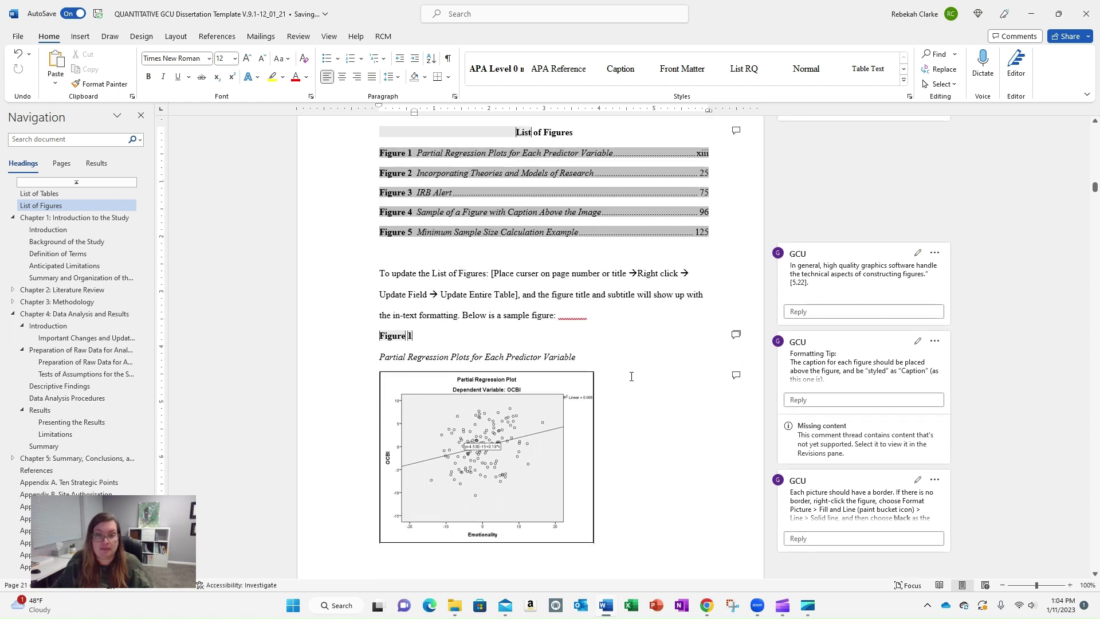